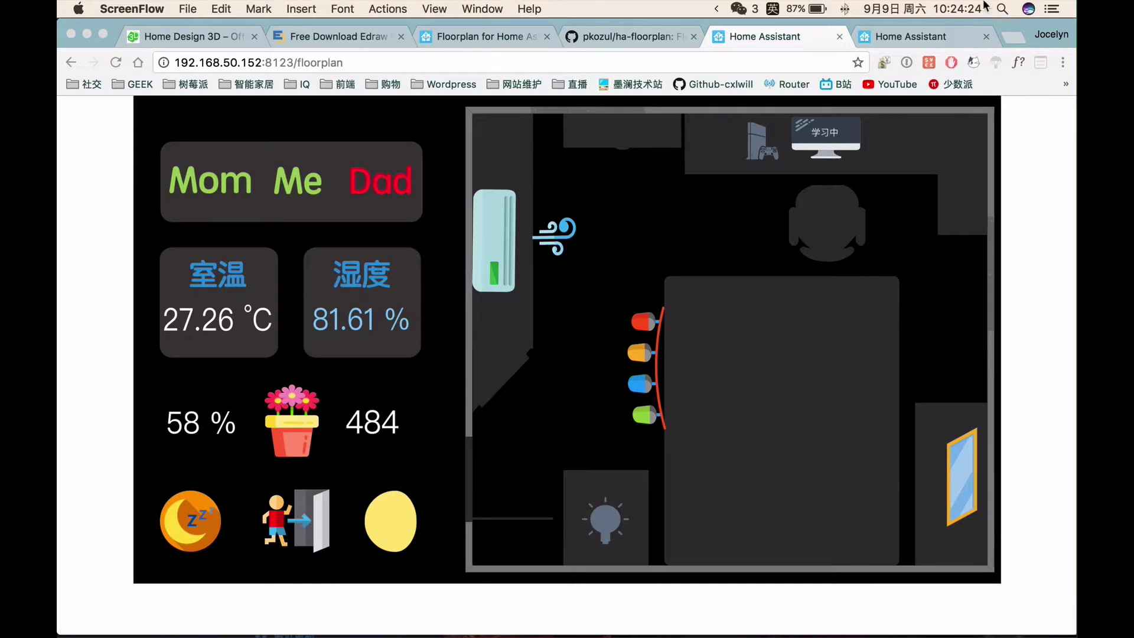
- Switch to Chrome and view the Home Assistant floorplan page with its room layout and device icons
{"action": "left_click", "coordinate": [897, 32]}
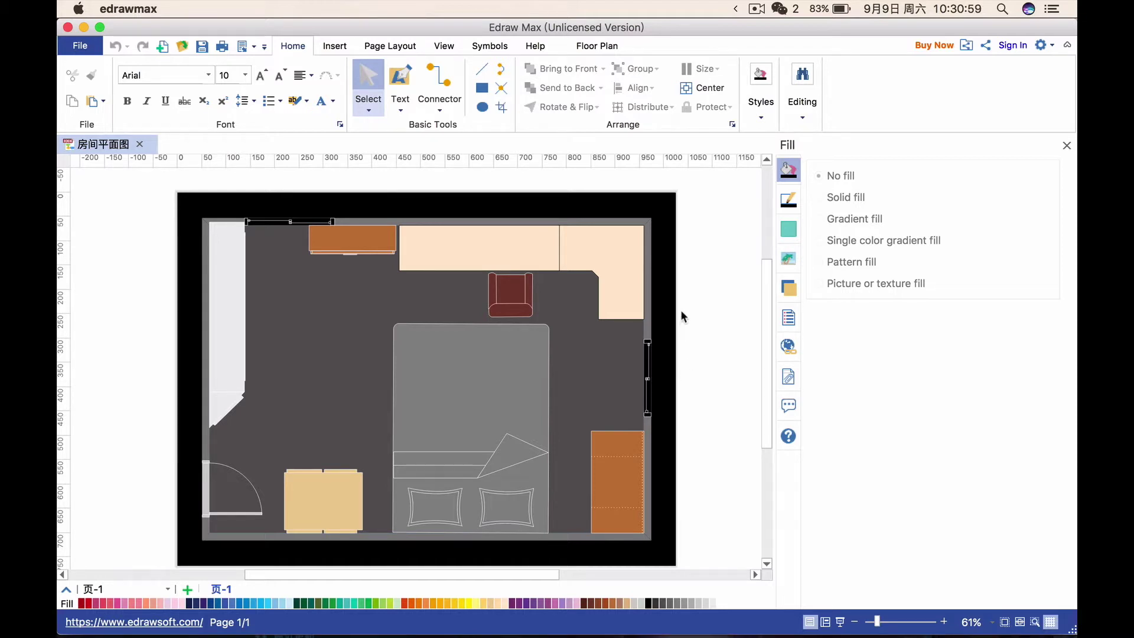
{"action": "left_click", "coordinate": [540, 609]}
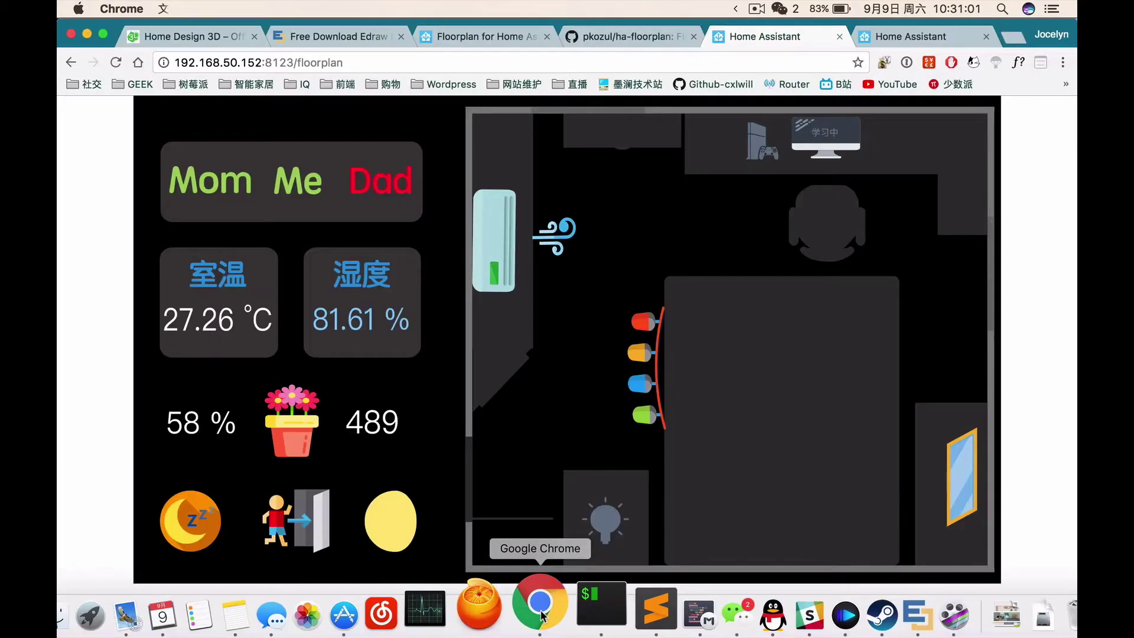
{"action": "left_click", "coordinate": [599, 521]}
{"action": "left_click", "coordinate": [570, 499]}
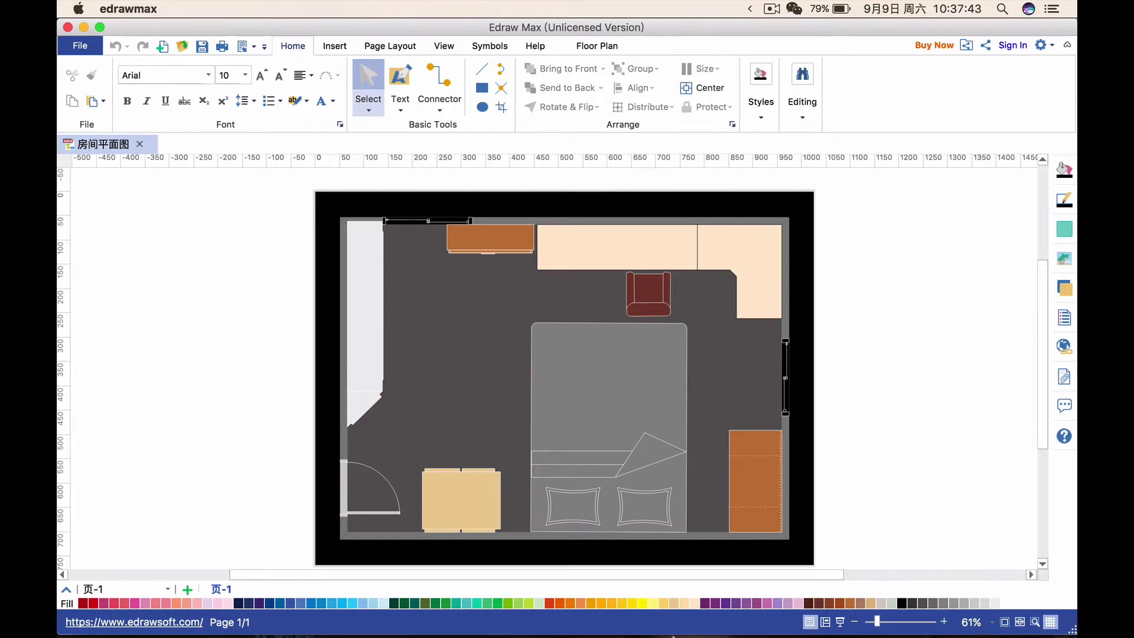
- Switch to Chrome and look through the Edraw Max for Mac download page, including its download table and software description
{"action": "left_click", "coordinate": [550, 623]}
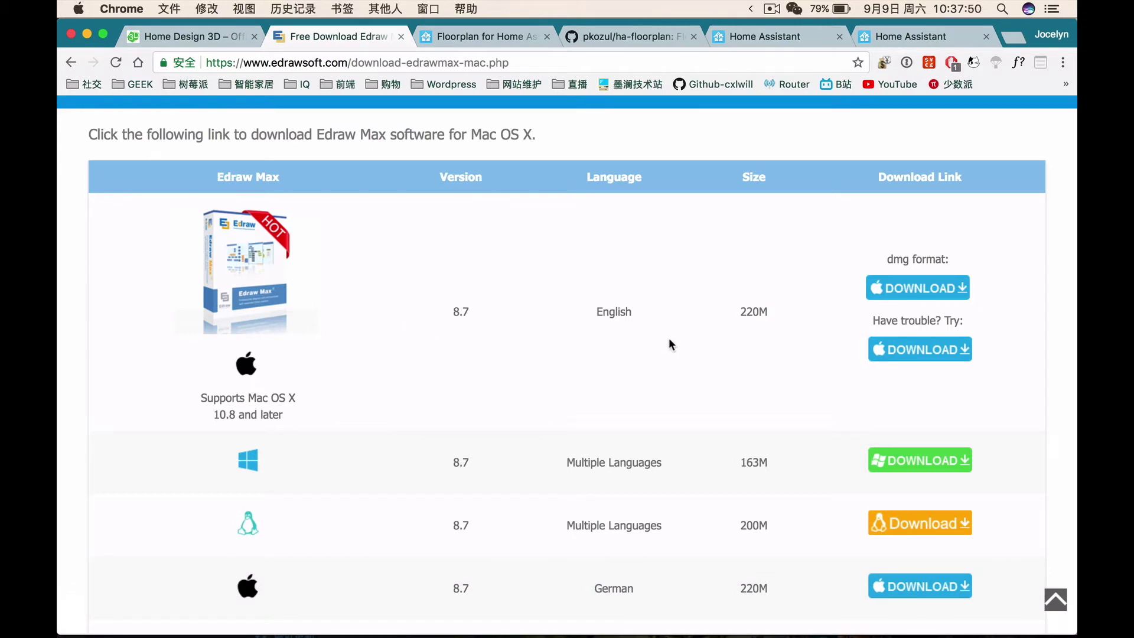
{"action": "scroll", "coordinate": [676, 345], "scroll_direction": "down", "scroll_amount": 1}
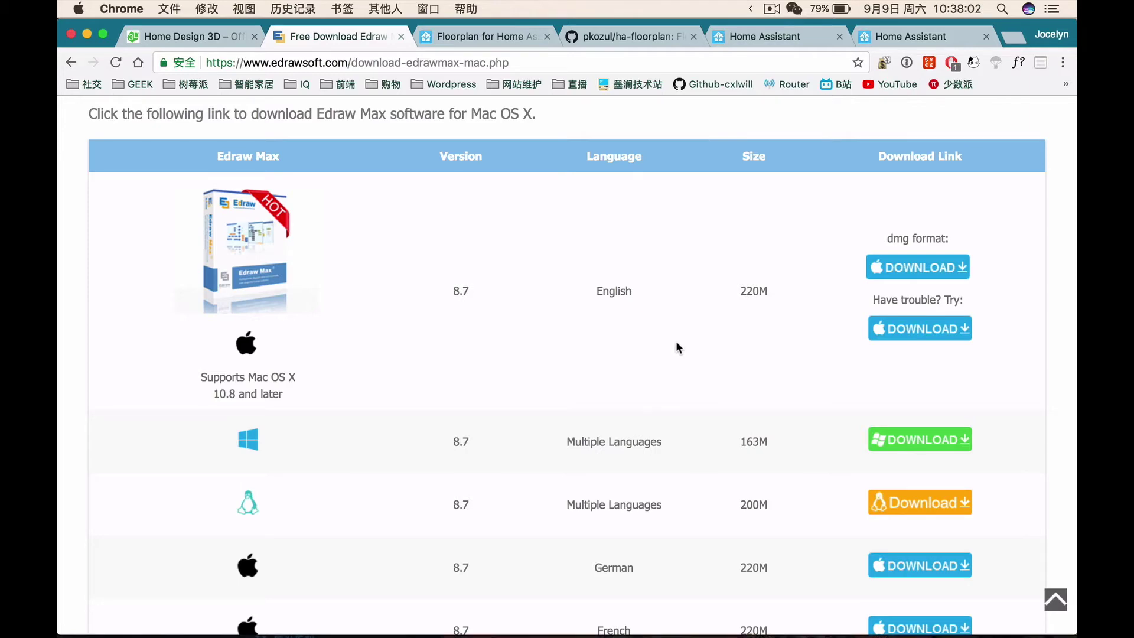
{"action": "scroll", "coordinate": [636, 331], "scroll_direction": "up", "scroll_amount": 3}
{"action": "scroll", "coordinate": [636, 331], "scroll_direction": "down", "scroll_amount": 10}
{"action": "scroll", "coordinate": [636, 331], "scroll_direction": "up", "scroll_amount": 8}
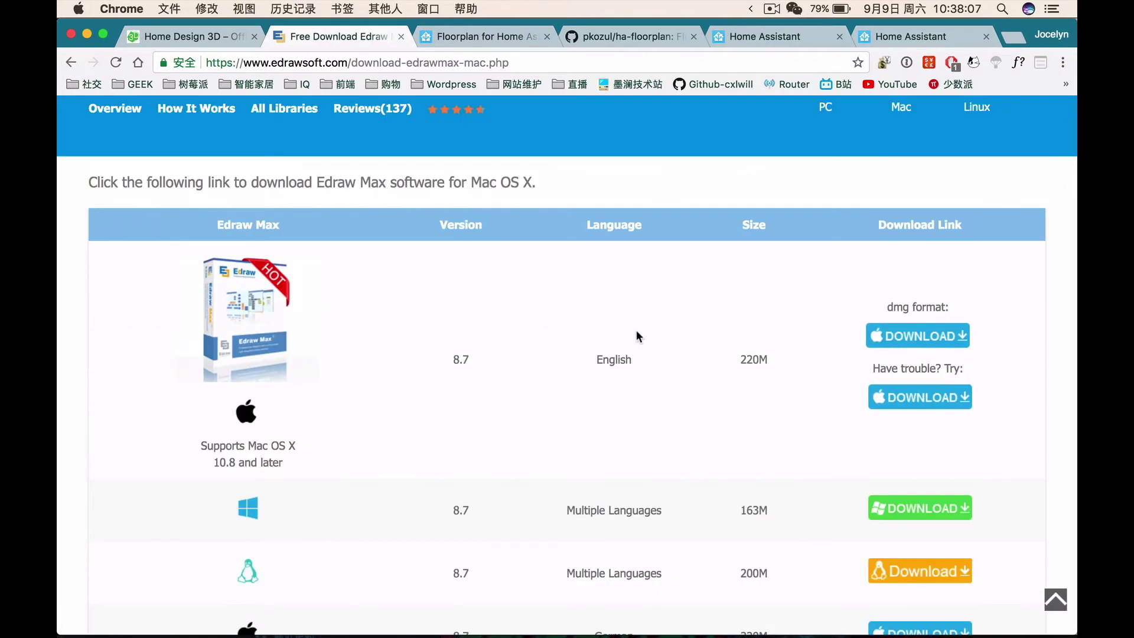
{"action": "scroll", "coordinate": [637, 334], "scroll_direction": "down", "scroll_amount": 12}
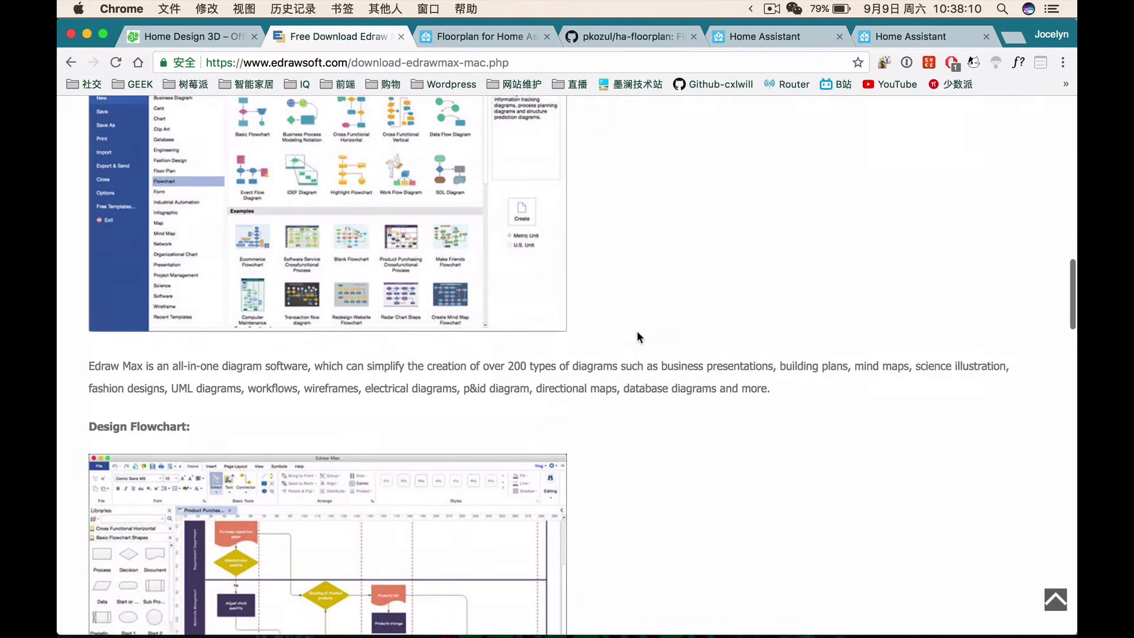
{"action": "scroll", "coordinate": [637, 331], "scroll_direction": "up", "scroll_amount": 10}
{"action": "scroll", "coordinate": [637, 331], "scroll_direction": "up", "scroll_amount": 5}
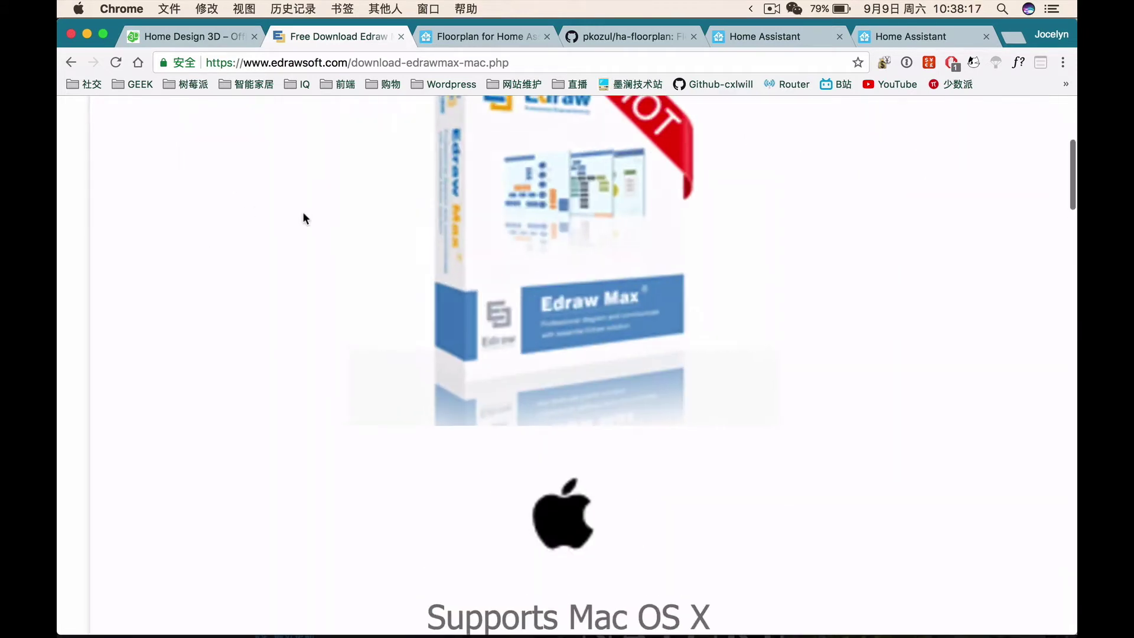
{"action": "scroll", "coordinate": [281, 224], "scroll_direction": "up", "scroll_amount": 2}
- Switch to Edraw Max and inspect the desk and bed shapes in the 房间平面图 floor plan
{"action": "mouse_move", "coordinate": [802, 629]}
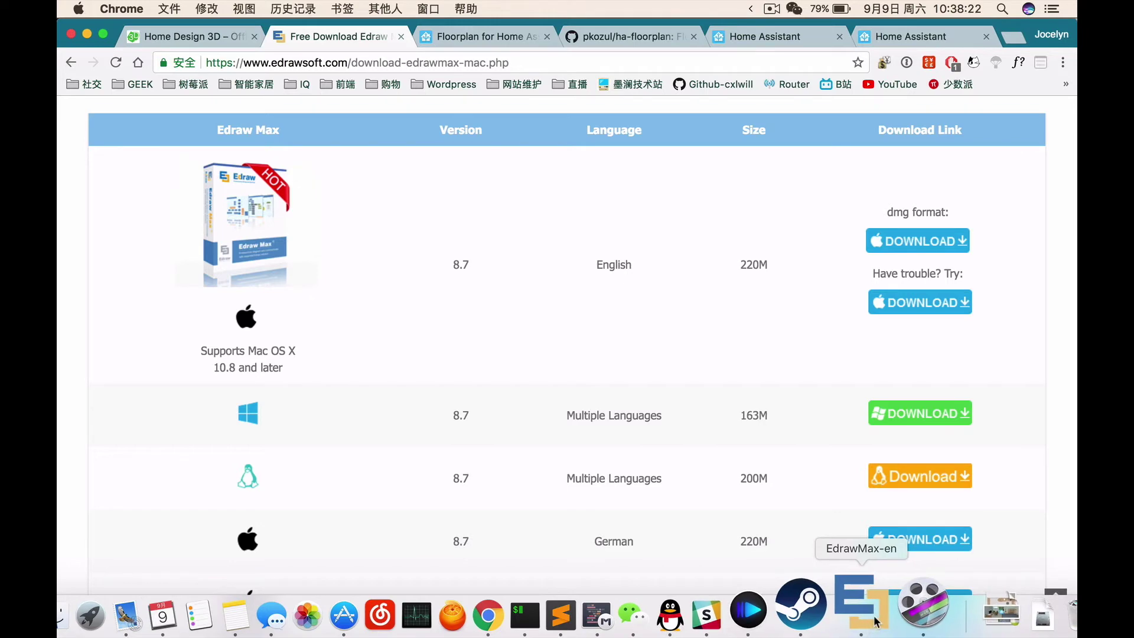
{"action": "left_click", "coordinate": [876, 622]}
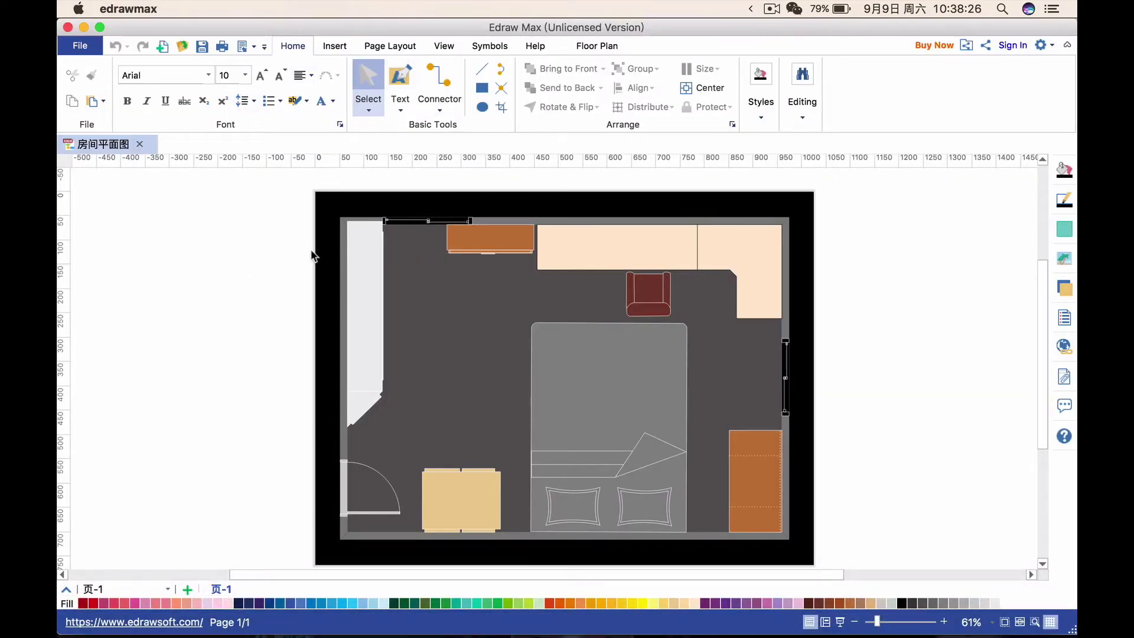
{"action": "left_click", "coordinate": [673, 241]}
{"action": "left_click", "coordinate": [674, 241]}
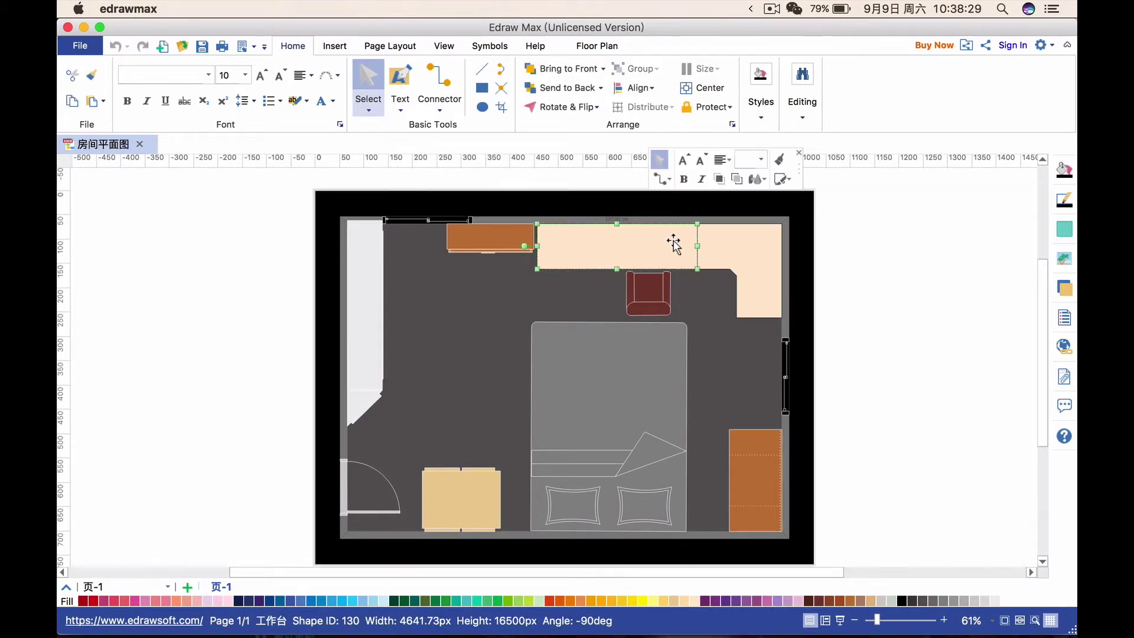
{"action": "left_click", "coordinate": [742, 250]}
{"action": "left_click", "coordinate": [640, 435]}
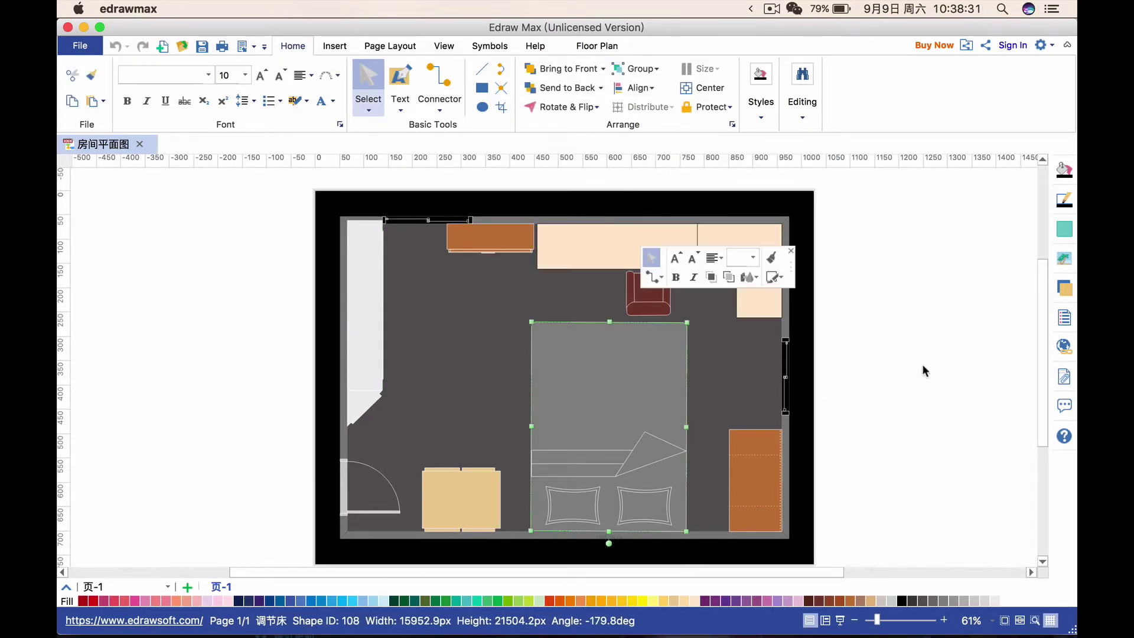
{"action": "left_click", "coordinate": [924, 369]}
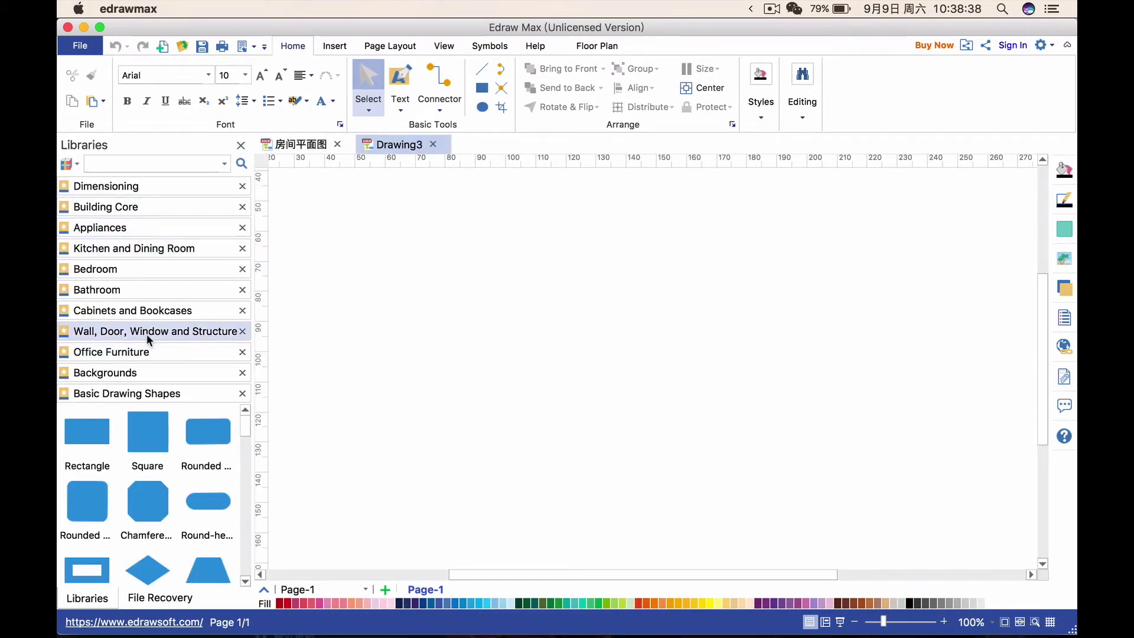
- Create a new drawing from the Floor Plan template in the Floor Plan category
{"action": "left_click", "coordinate": [78, 47]}
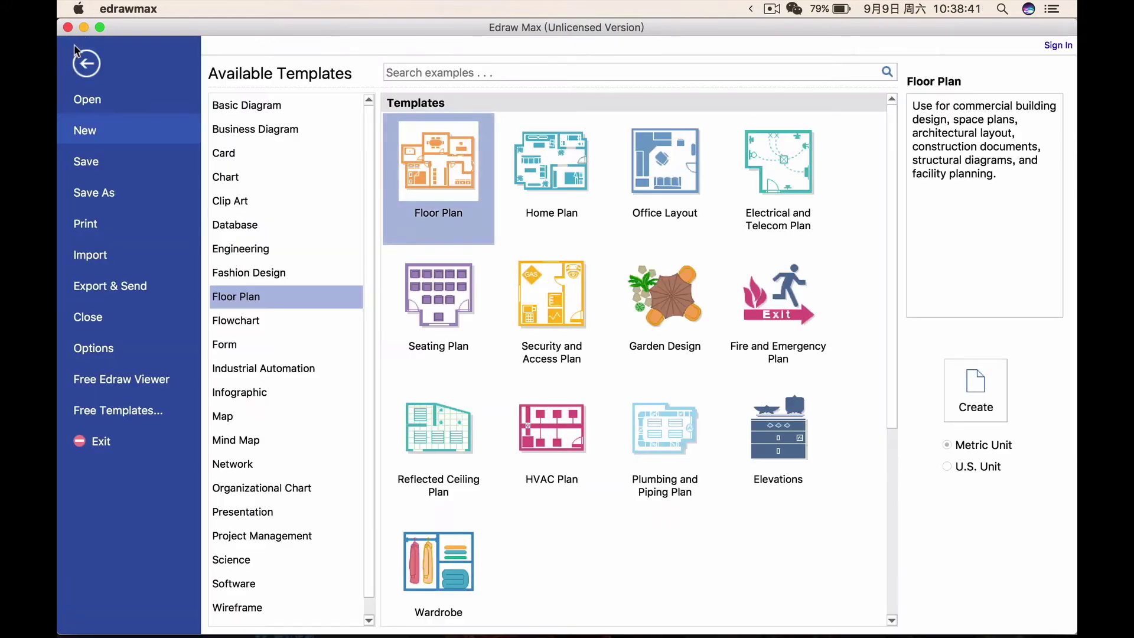
{"action": "left_click", "coordinate": [269, 322]}
{"action": "left_click", "coordinate": [248, 296]}
{"action": "scroll", "coordinate": [597, 406], "scroll_direction": "down", "scroll_amount": 5}
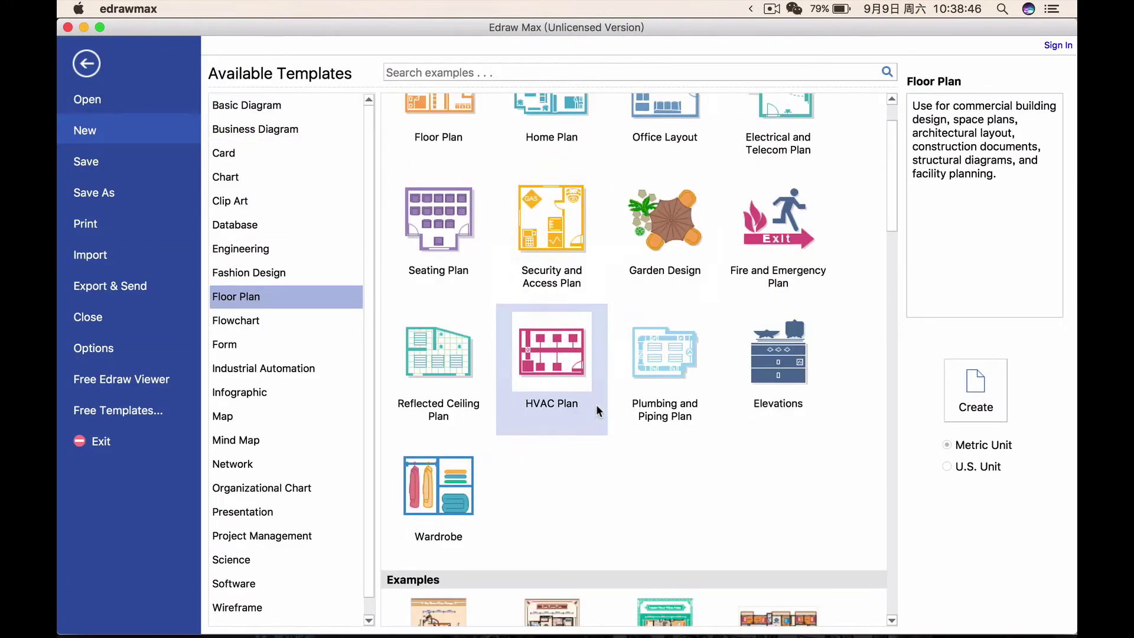
{"action": "scroll", "coordinate": [661, 339], "scroll_direction": "up", "scroll_amount": 5}
{"action": "scroll", "coordinate": [678, 346], "scroll_direction": "up", "scroll_amount": 1}
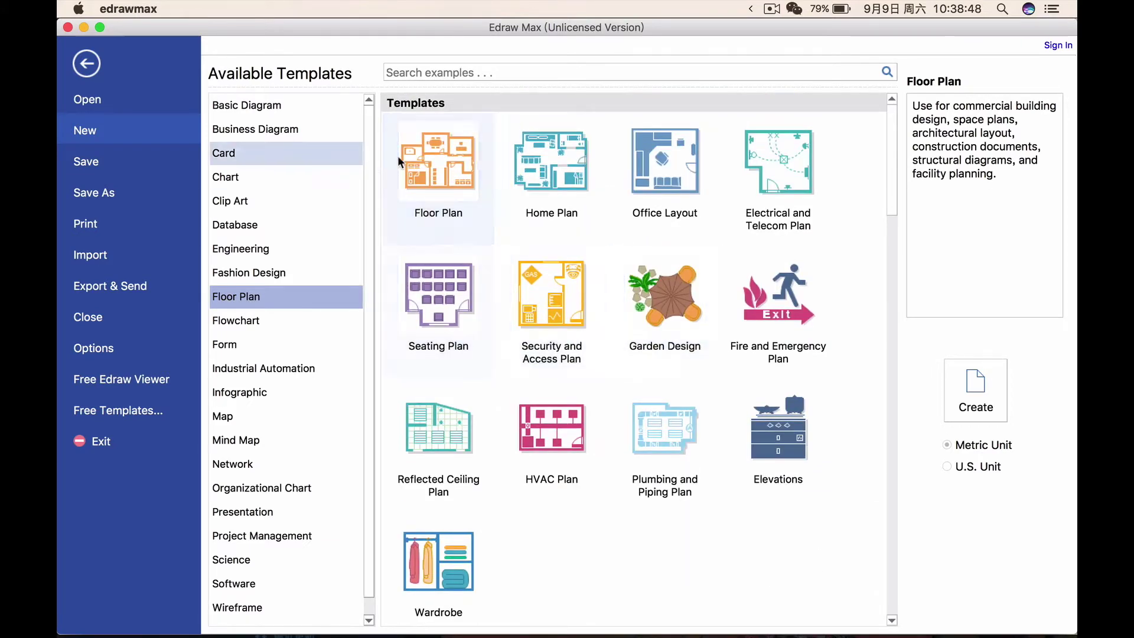
{"action": "double_click", "coordinate": [455, 172]}
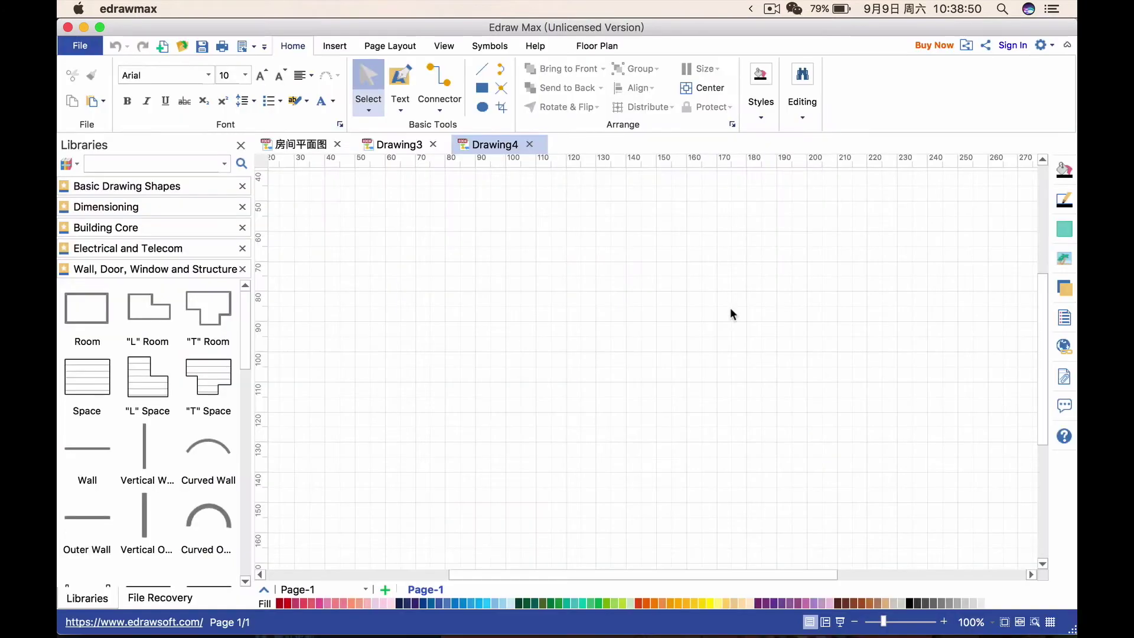
- Place a Room shape on the page and resize it to about 4068 mm by 2789 mm
{"action": "left_click", "coordinate": [92, 313]}
{"action": "left_click_drag", "start_coordinate": [378, 223], "coordinate": [973, 532]}
{"action": "left_click_drag", "start_coordinate": [82, 324], "coordinate": [680, 254]}
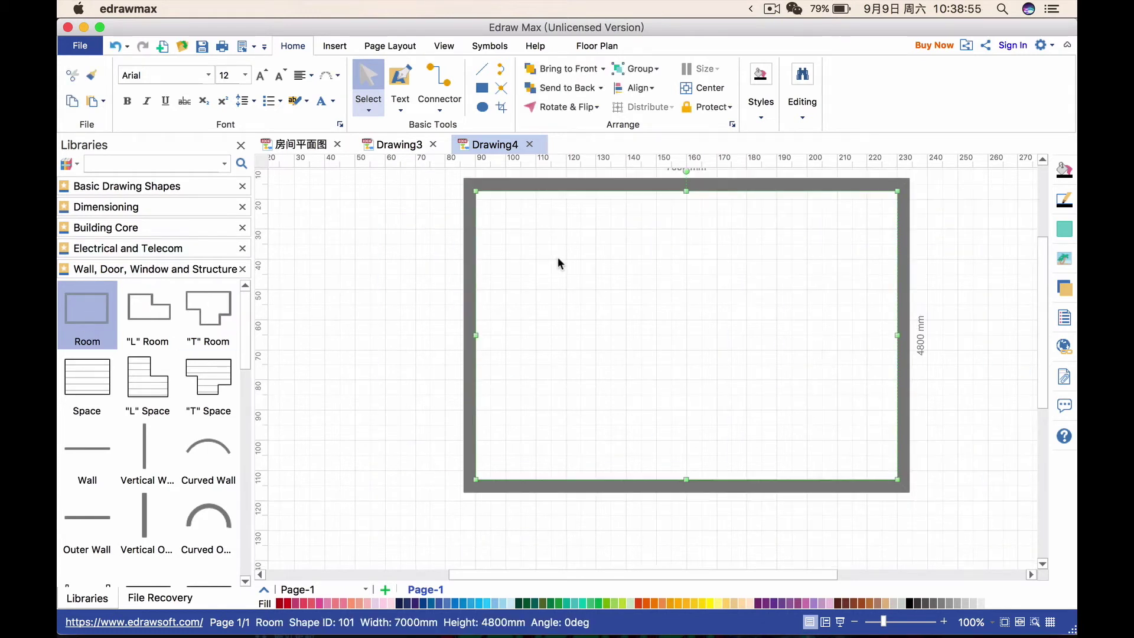
{"action": "scroll", "coordinate": [527, 263], "scroll_direction": "up", "scroll_amount": 3}
{"action": "scroll", "coordinate": [607, 322], "scroll_direction": "down", "scroll_amount": 3}
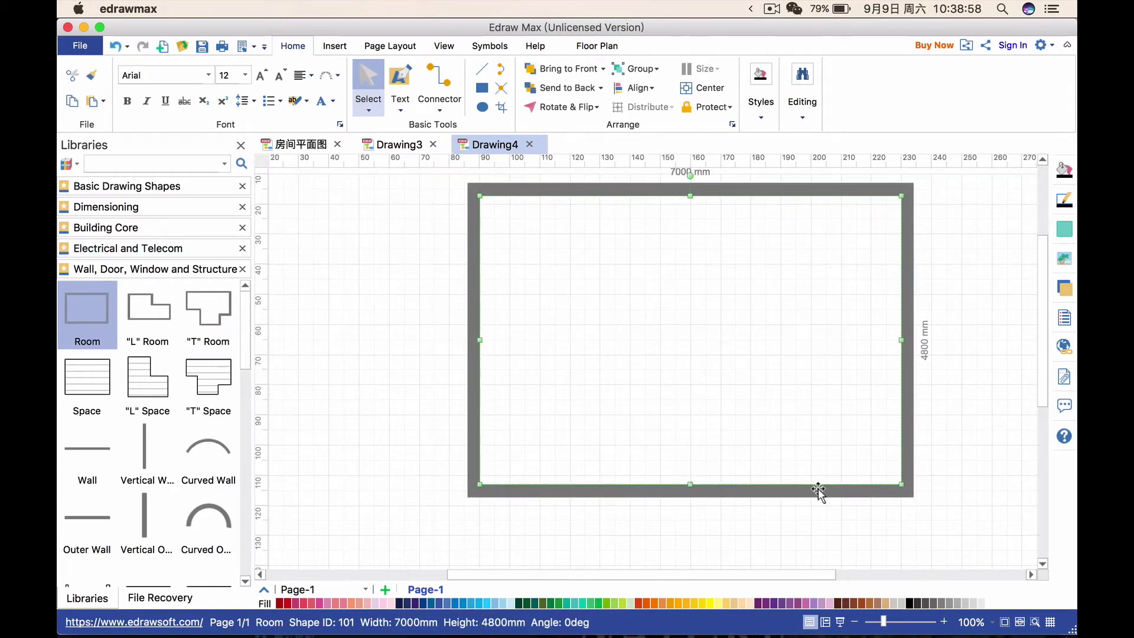
{"action": "left_click_drag", "start_coordinate": [817, 489], "coordinate": [787, 514]}
{"action": "left_click_drag", "start_coordinate": [864, 506], "coordinate": [685, 384]}
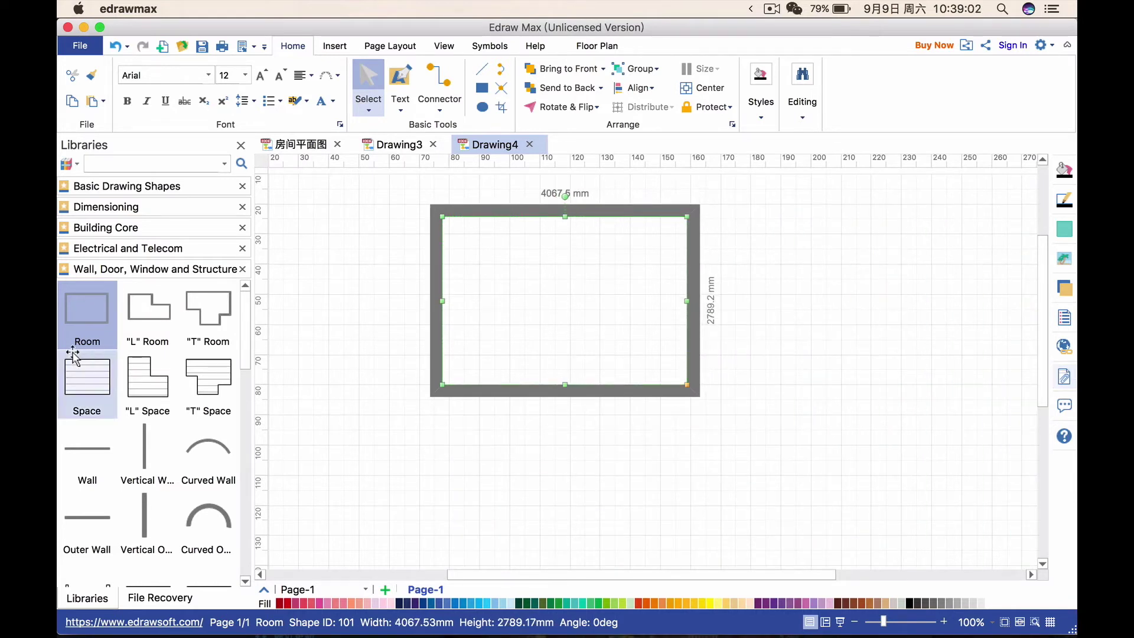
- Browse the Electrical and Telecom library, then place an Arrow shape from the Building Core library inside the room
{"action": "left_click", "coordinate": [112, 248]}
{"action": "scroll", "coordinate": [163, 281], "scroll_direction": "down", "scroll_amount": 10}
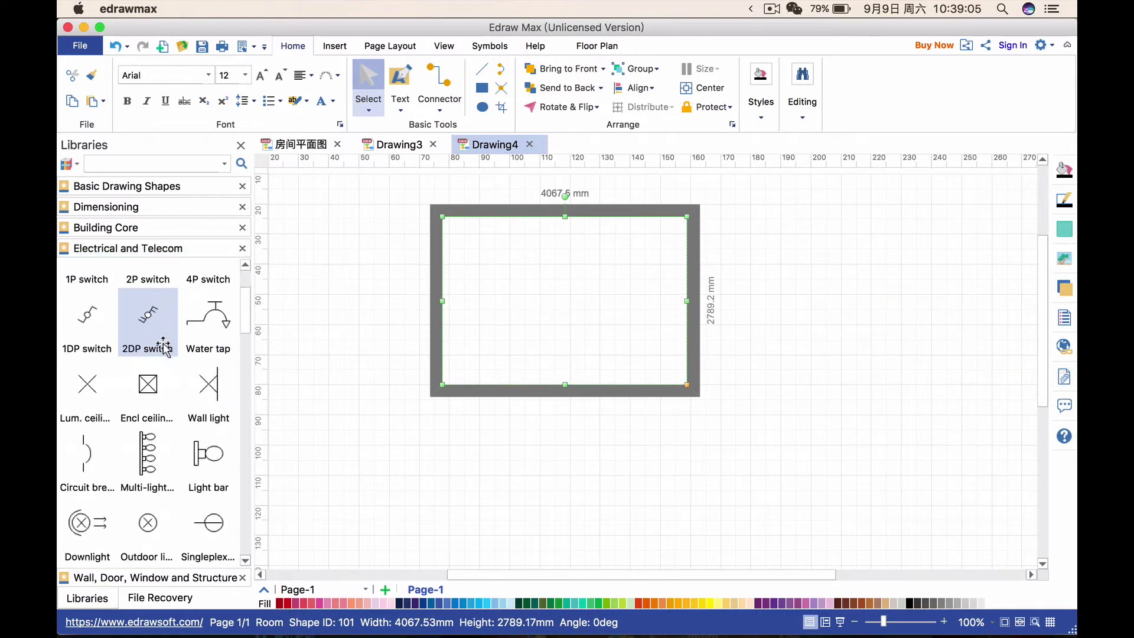
{"action": "left_click", "coordinate": [224, 227]}
{"action": "left_click_drag", "start_coordinate": [204, 268], "coordinate": [556, 284]}
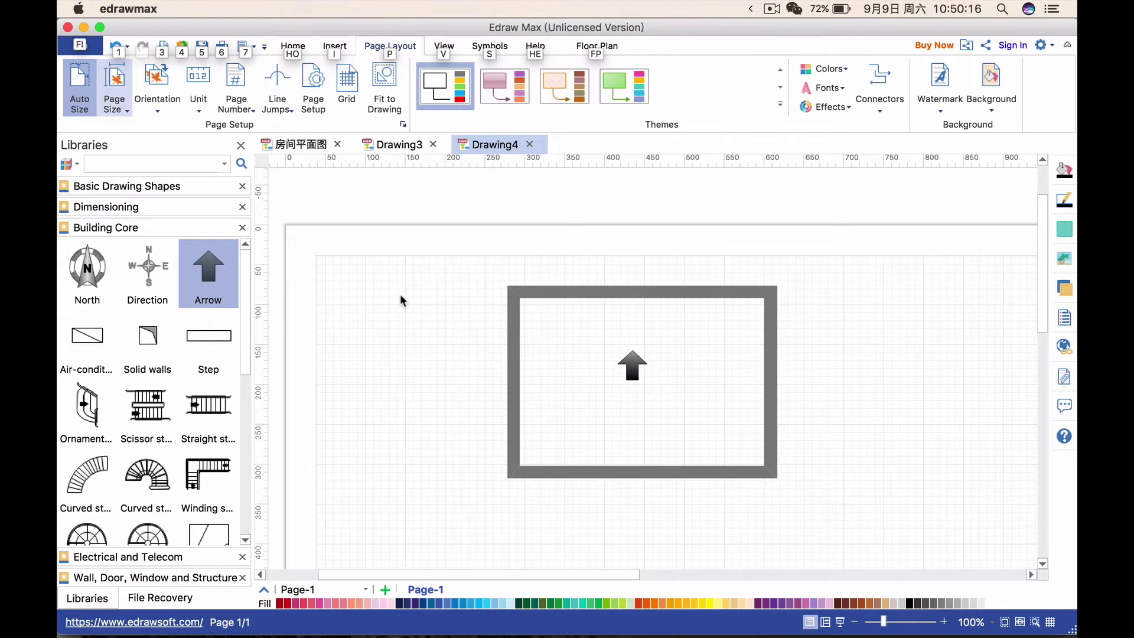
- Open the detailed page size settings and keep Pixel as the unit for the custom size
{"action": "key", "text": "Escape"}
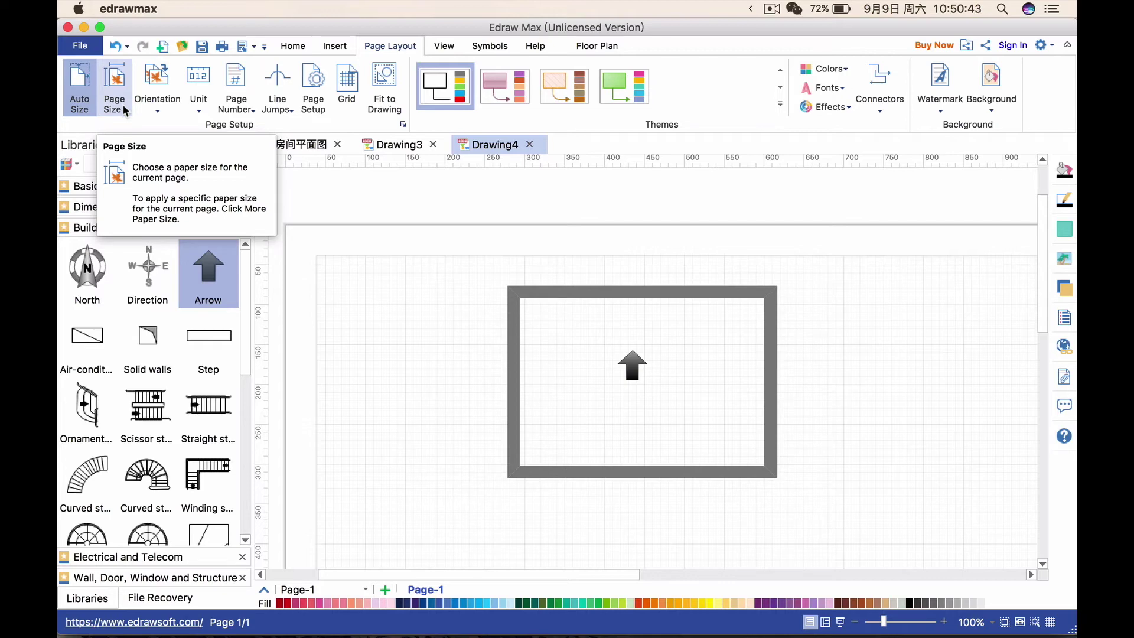
{"action": "left_click", "coordinate": [125, 111]}
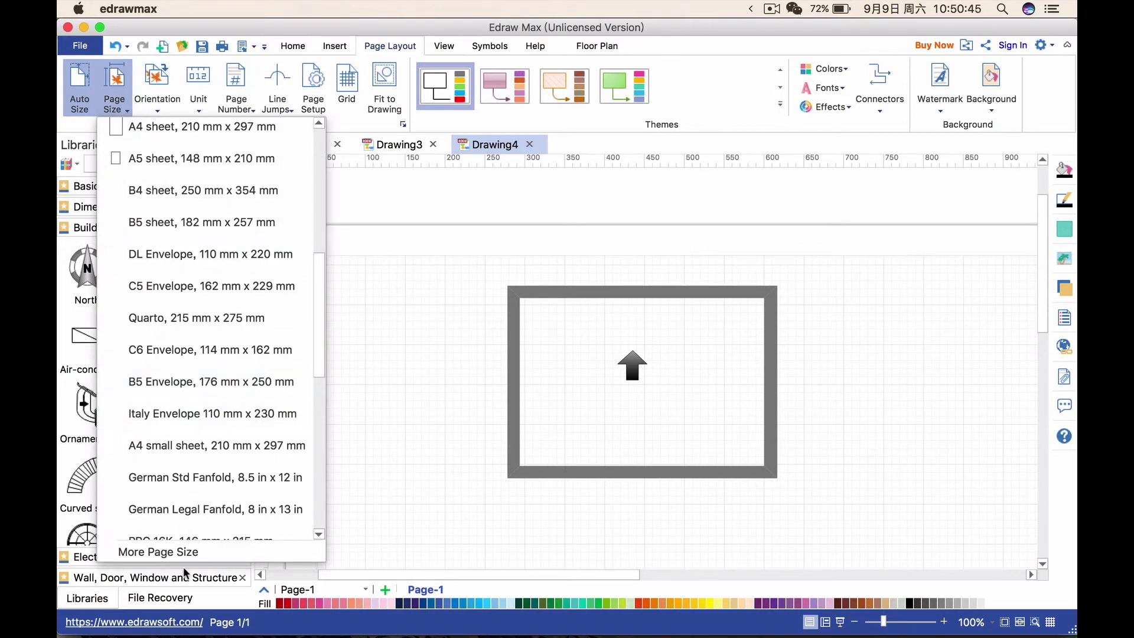
{"action": "left_click", "coordinate": [441, 273]}
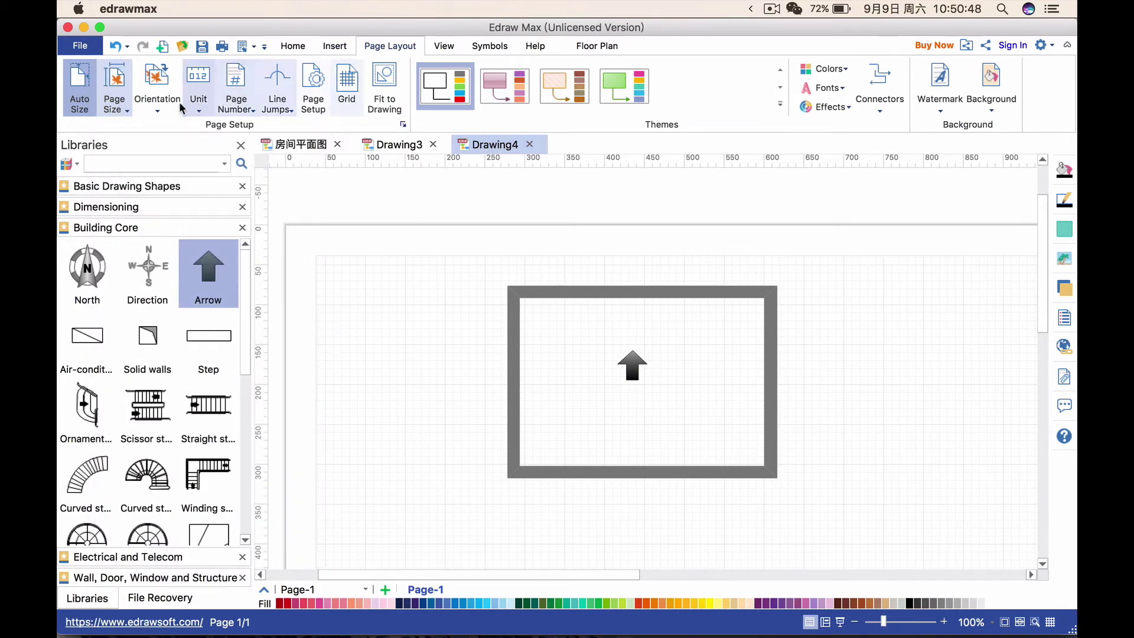
{"action": "left_click", "coordinate": [121, 112]}
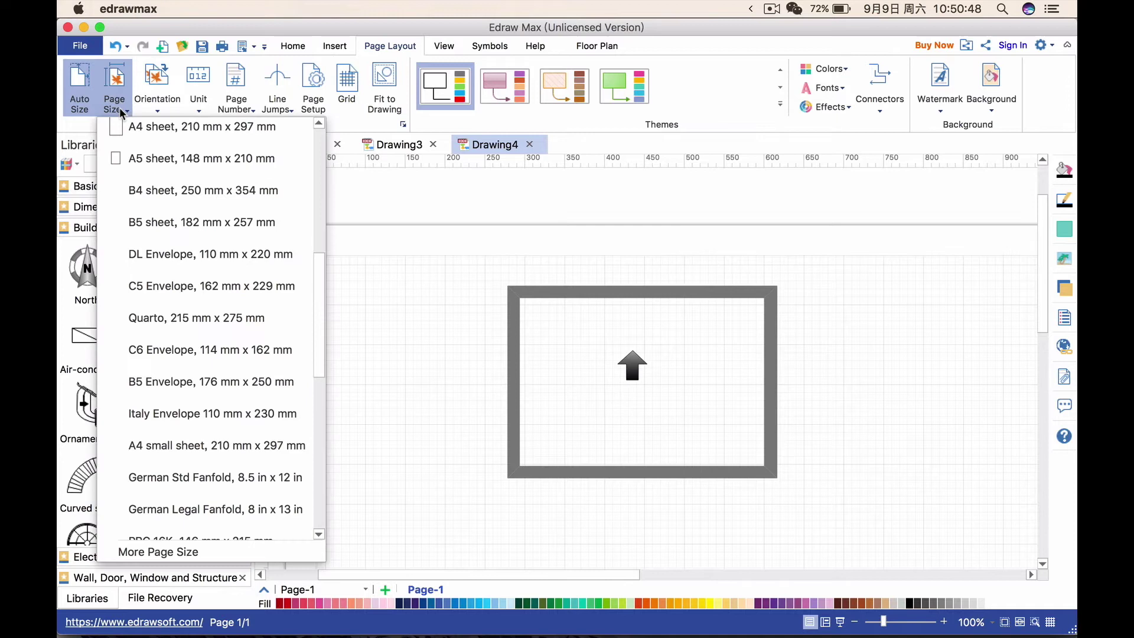
{"action": "left_click", "coordinate": [190, 552]}
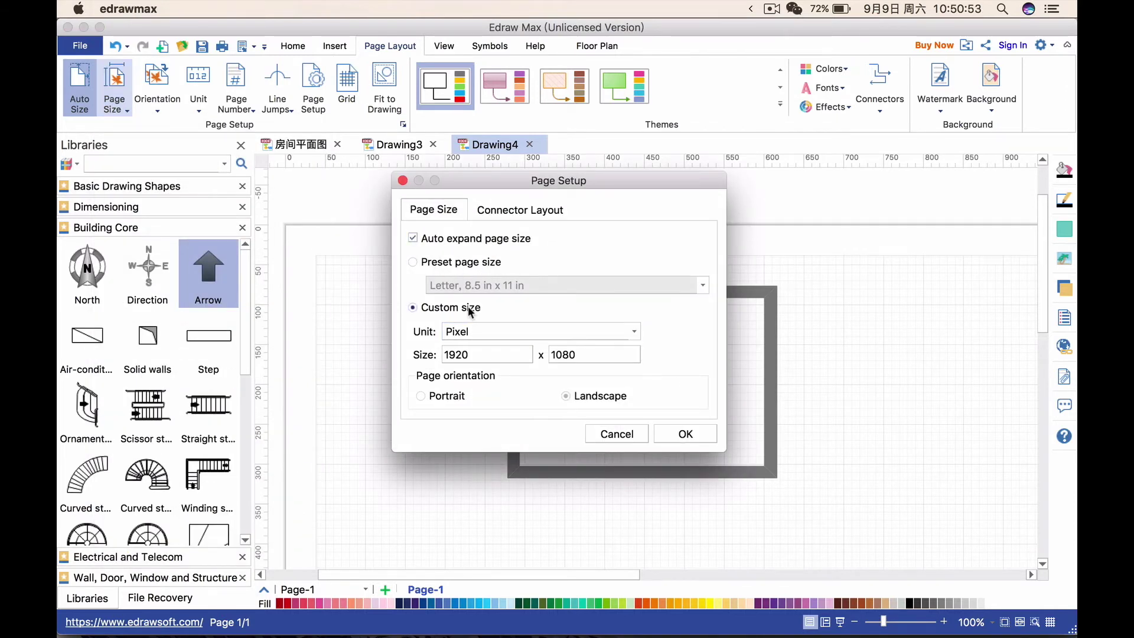
{"action": "left_click", "coordinate": [545, 331]}
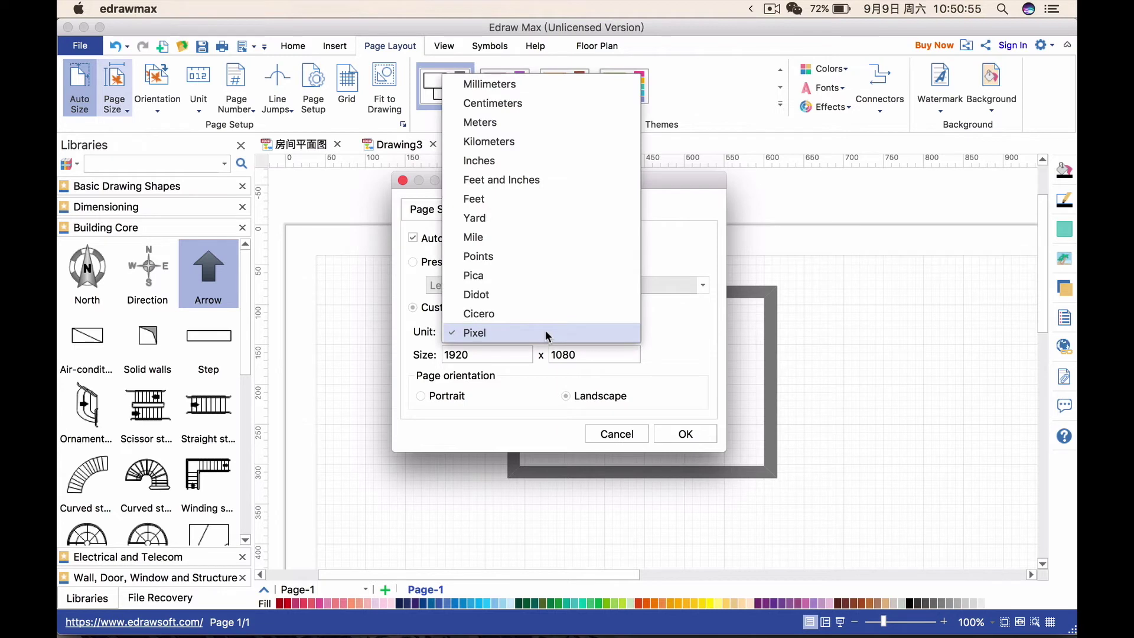
{"action": "left_click", "coordinate": [512, 325]}
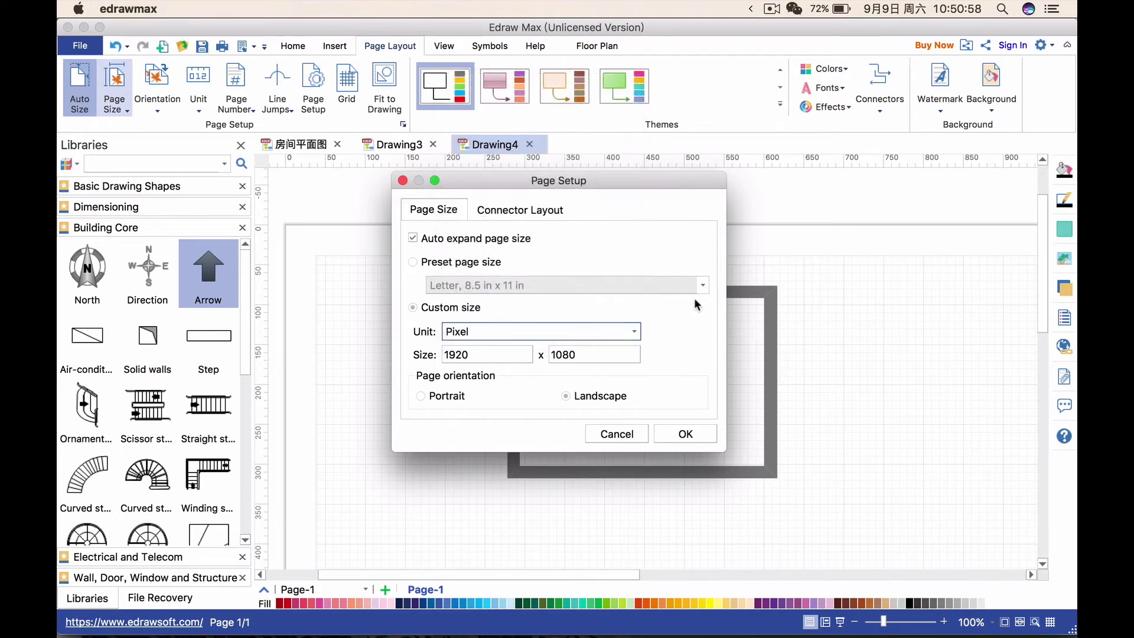
- Set the custom page size to 1280 x 720 pixels
{"action": "double_click", "coordinate": [446, 355]}
{"action": "double_click", "coordinate": [600, 353]}
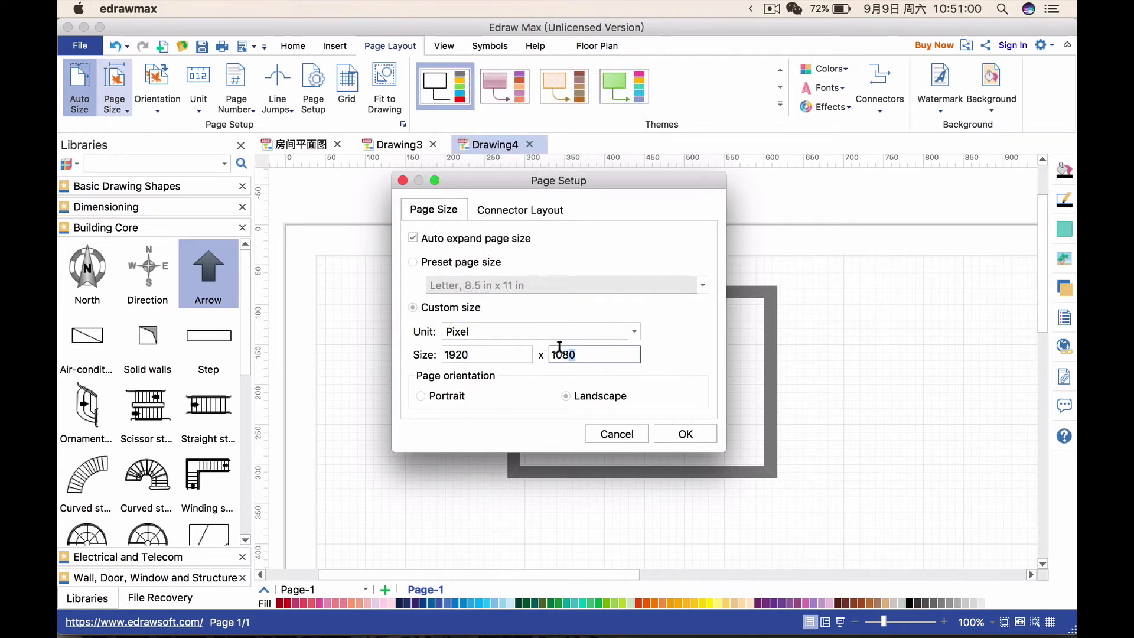
{"action": "left_click", "coordinate": [506, 354]}
{"action": "left_click_drag", "start_coordinate": [499, 354], "coordinate": [440, 353]}
{"action": "double_click", "coordinate": [602, 353]}
{"action": "double_click", "coordinate": [461, 353]}
{"action": "type", "text": "1280"}
{"action": "key", "text": "Tab"}
{"action": "type", "text": "720"}
- Set the custom page size to 1920 x 1080 pixels
{"action": "left_click", "coordinate": [470, 348]}
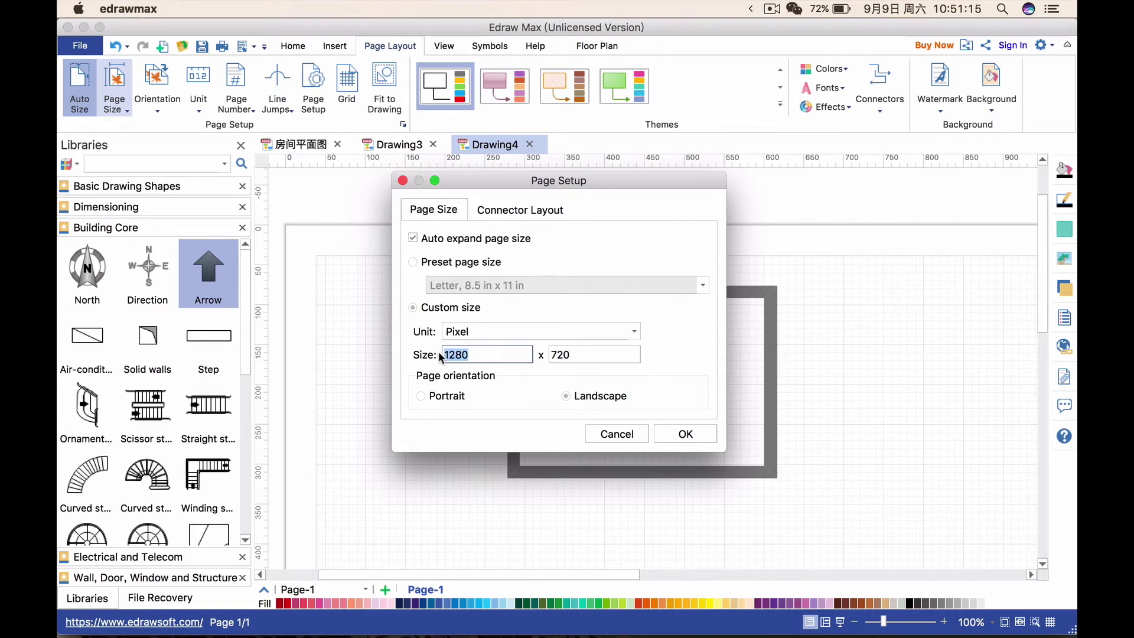
{"action": "type", "text": "1920"}
{"action": "key", "text": "Tab"}
{"action": "type", "text": "1080"}
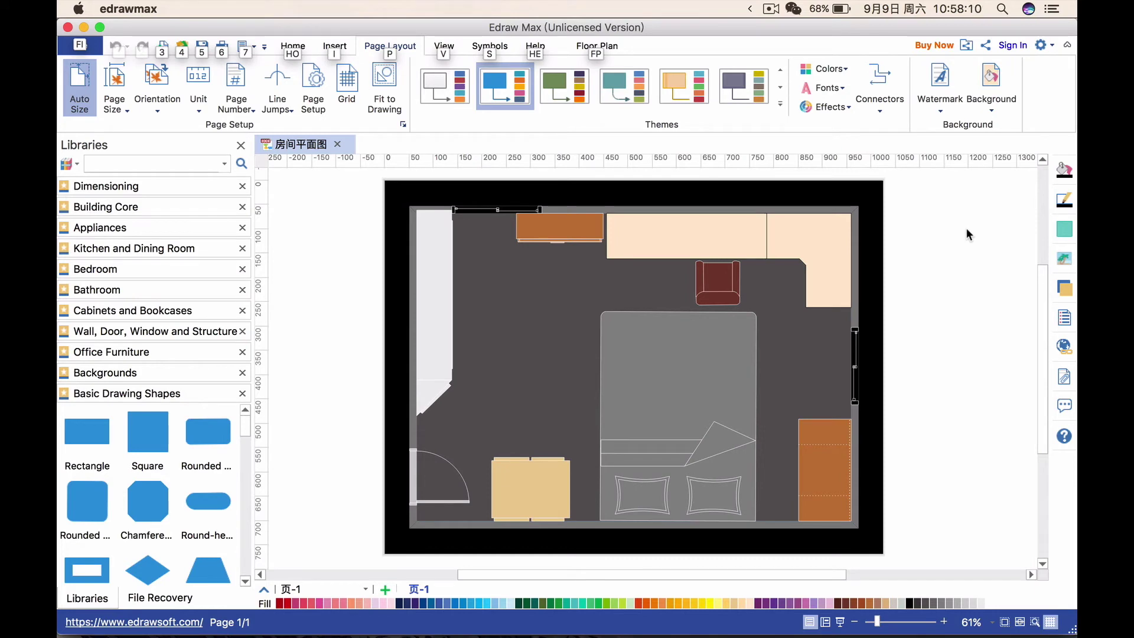
- Open the graphics export for the floor plan, choose Portable Network Graphics (*.png) as the file format, and cancel without saving
{"action": "left_click", "coordinate": [92, 49]}
{"action": "left_click", "coordinate": [110, 286]}
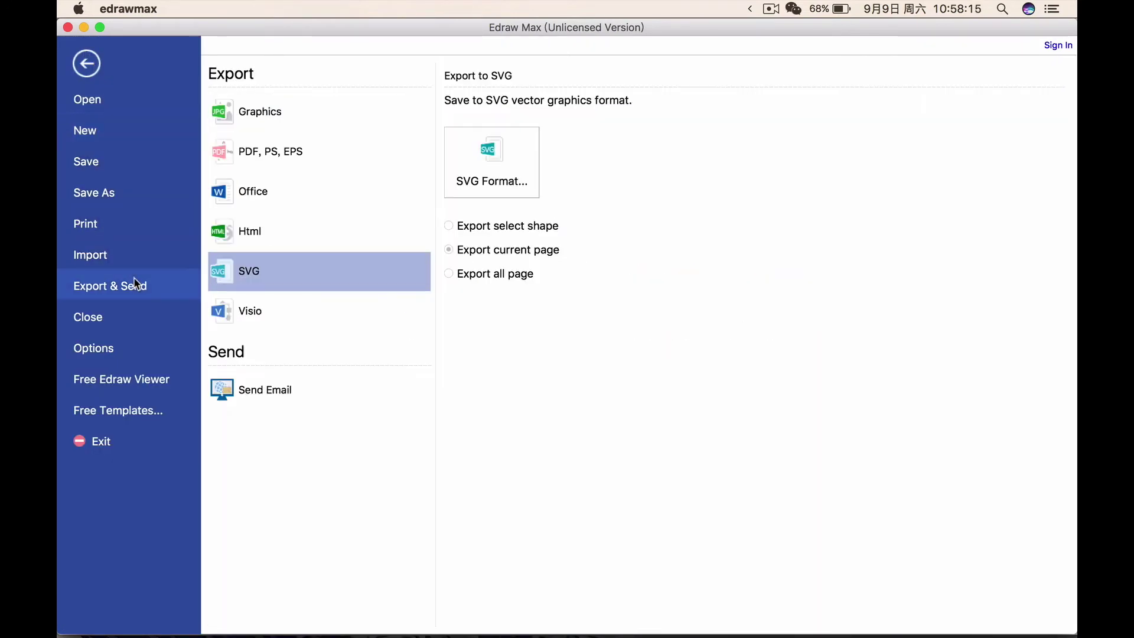
{"action": "left_click", "coordinate": [330, 111]}
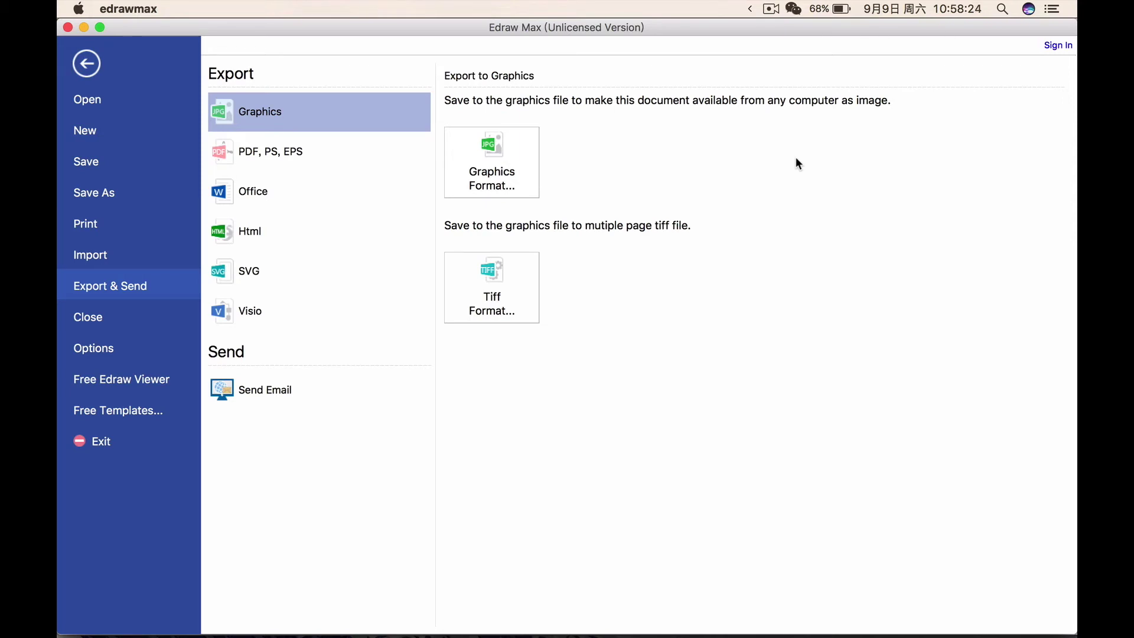
{"action": "left_click", "coordinate": [509, 167]}
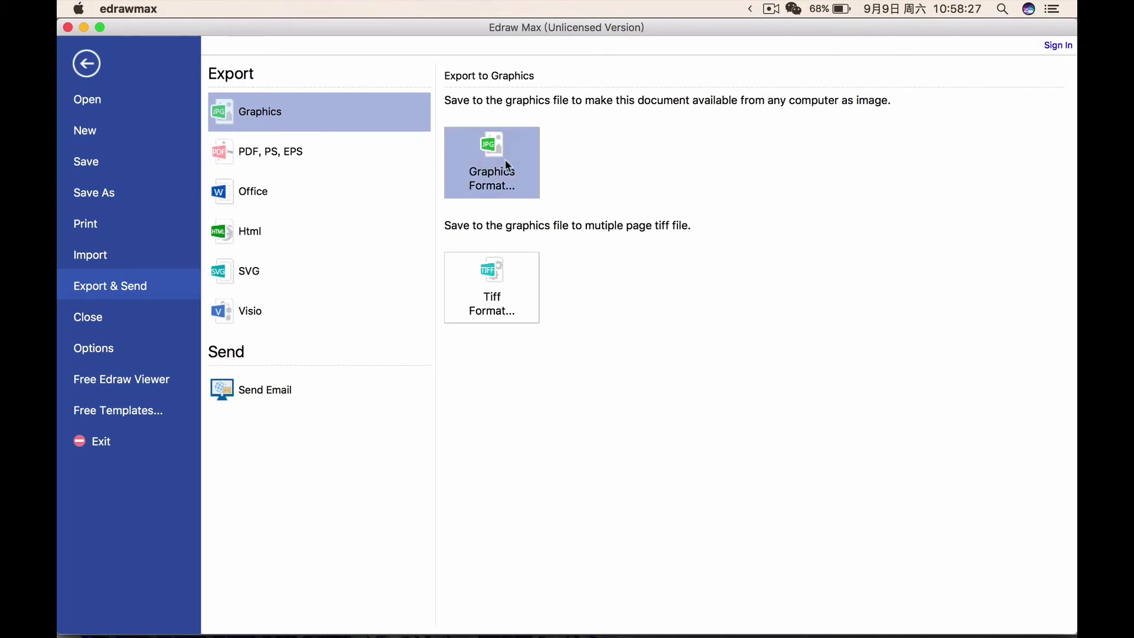
{"action": "left_click", "coordinate": [626, 424]}
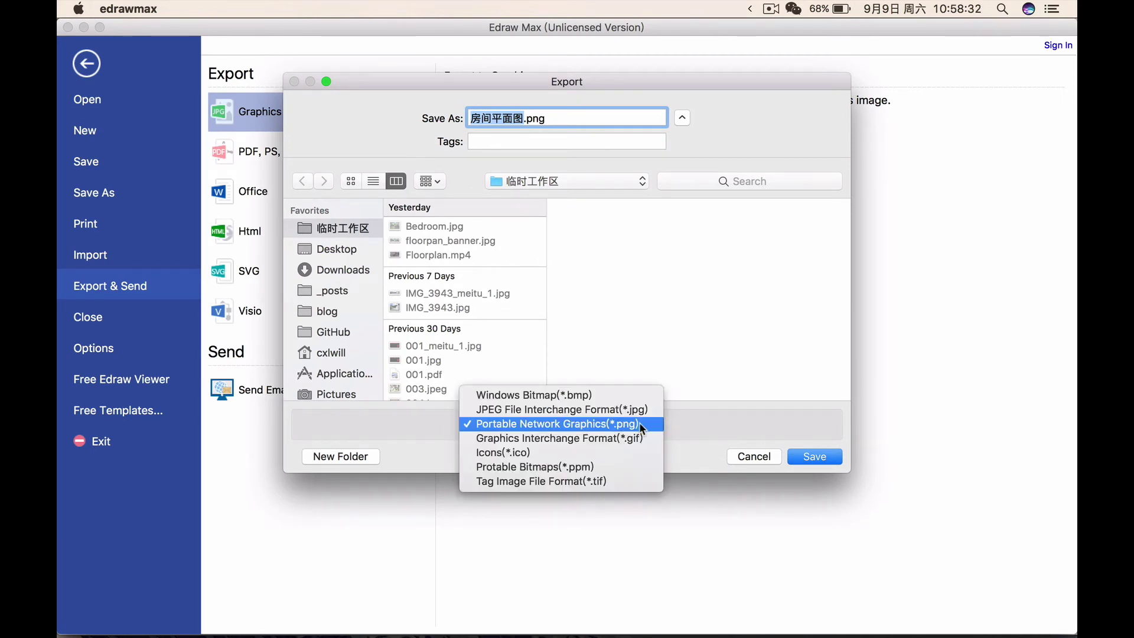
{"action": "left_click", "coordinate": [625, 424]}
{"action": "left_click", "coordinate": [742, 456]}
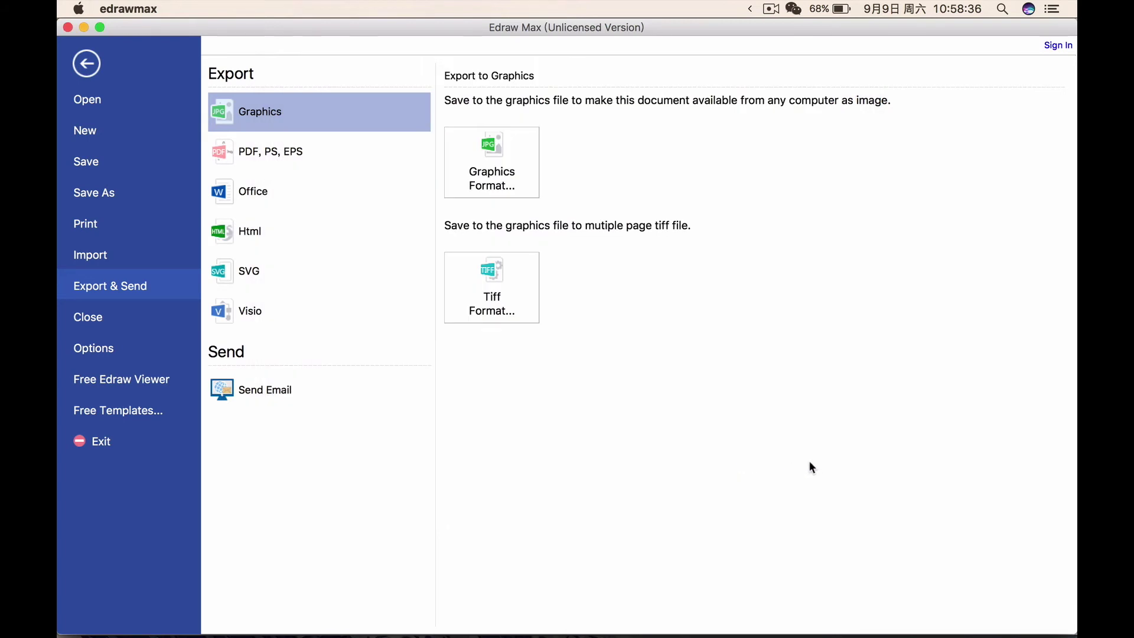
- Compare the SVG export option with the list of graphics export formats, leaving the export dialog without saving
{"action": "left_click", "coordinate": [310, 274]}
{"action": "left_click", "coordinate": [312, 116]}
{"action": "left_click", "coordinate": [520, 176]}
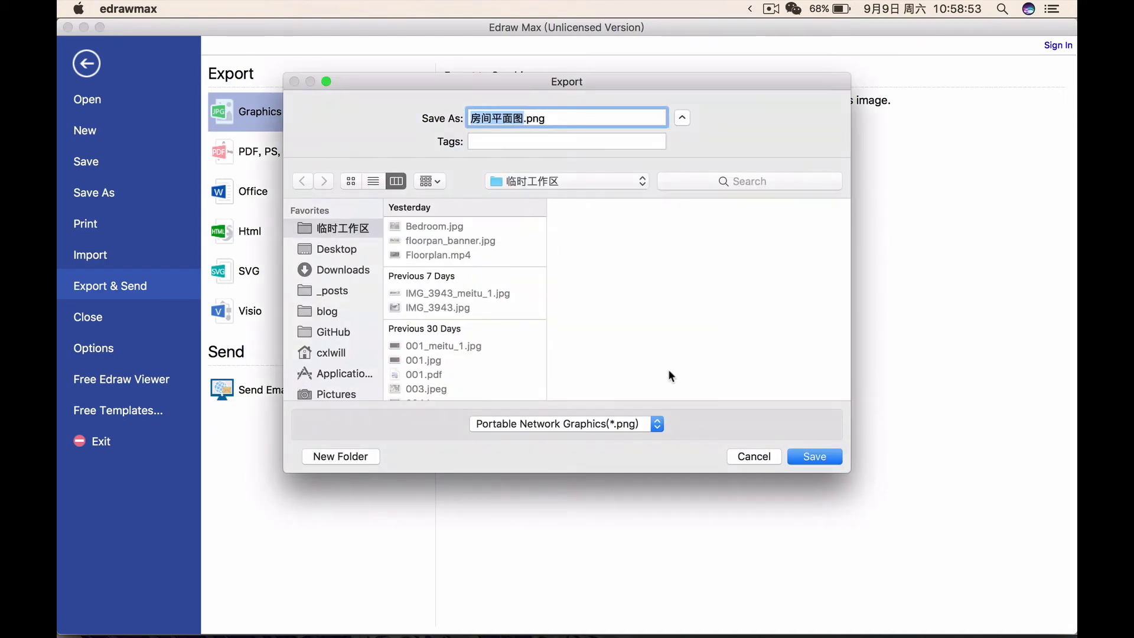
{"action": "left_click", "coordinate": [656, 424]}
{"action": "left_click", "coordinate": [657, 423]}
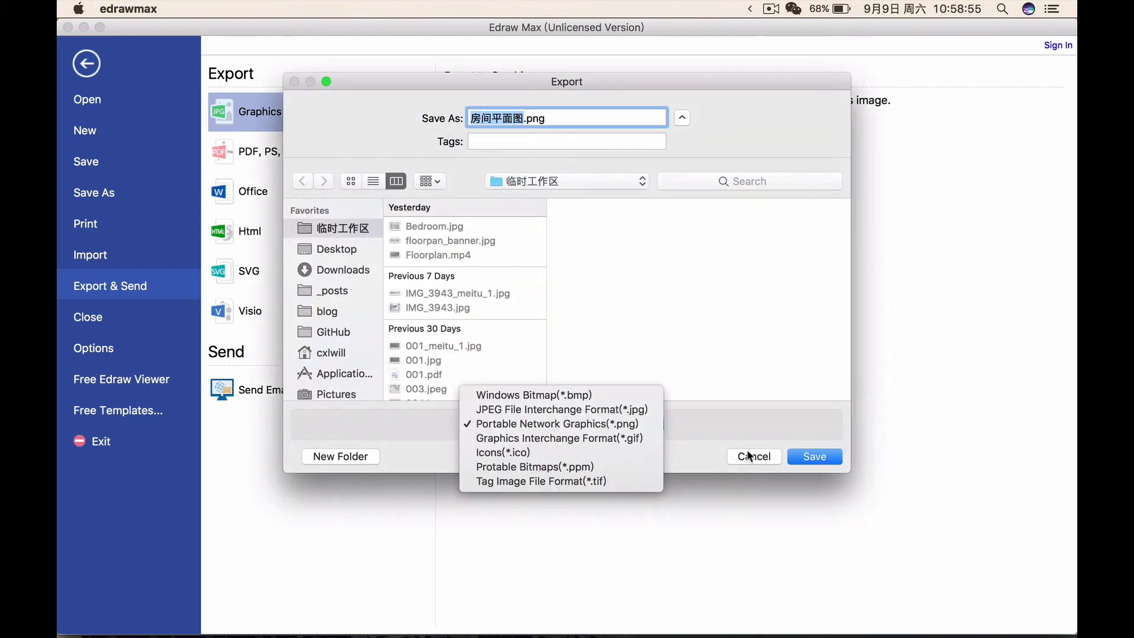
{"action": "left_click", "coordinate": [752, 455]}
{"action": "left_click", "coordinate": [339, 269]}
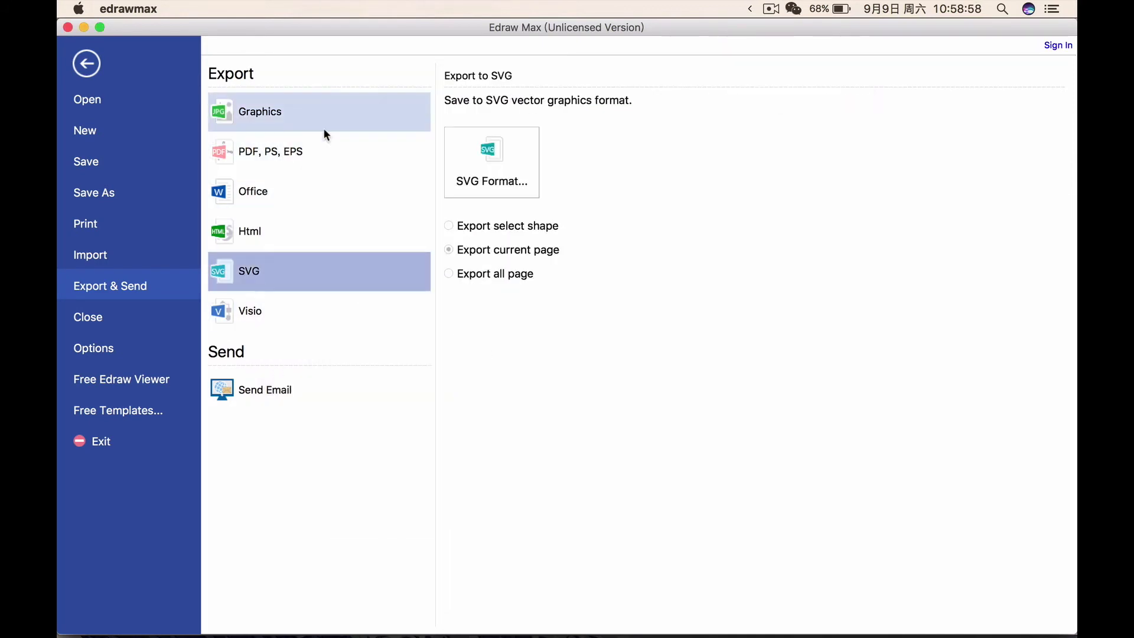
{"action": "left_click", "coordinate": [321, 112]}
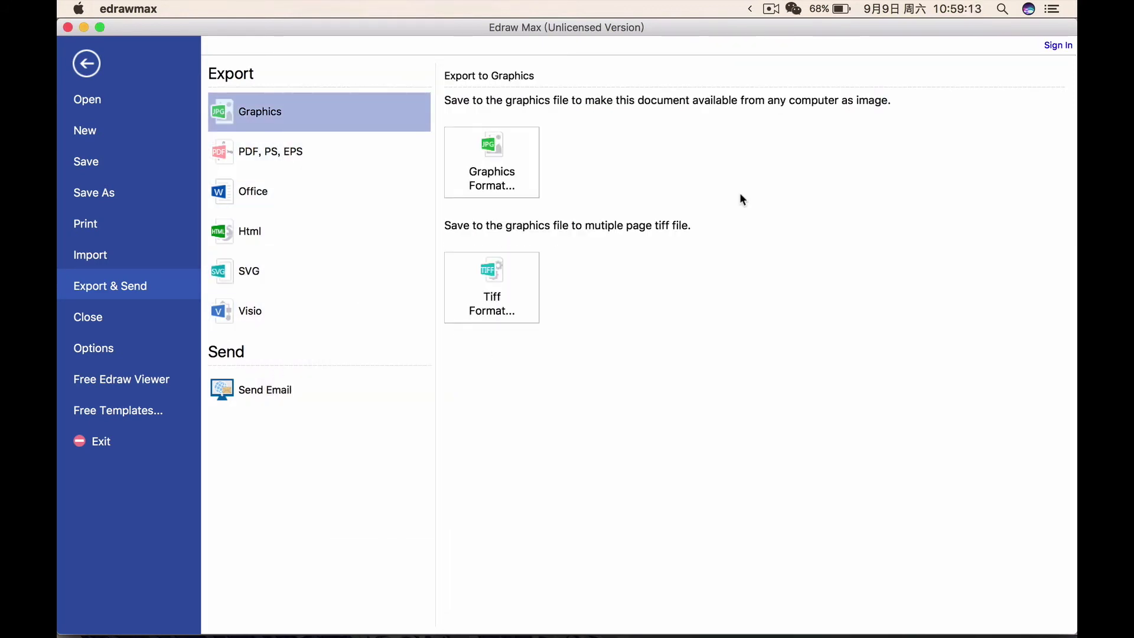
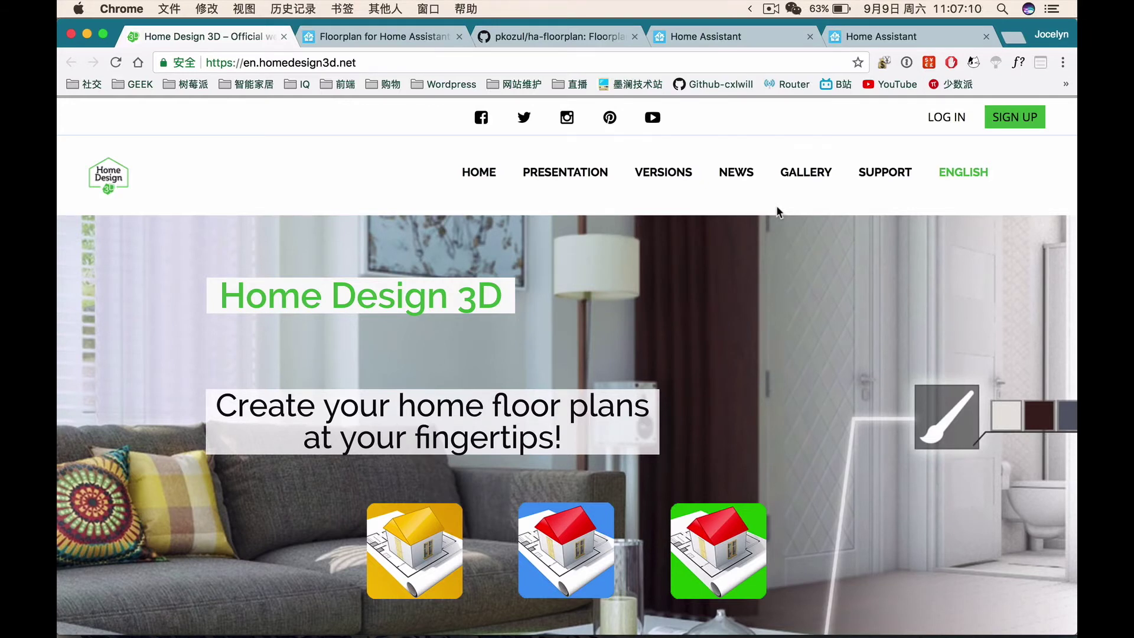
- Examine the Home Design 3D website in Chrome for its supported devices and features
{"action": "scroll", "coordinate": [778, 208], "scroll_direction": "down", "scroll_amount": 3}
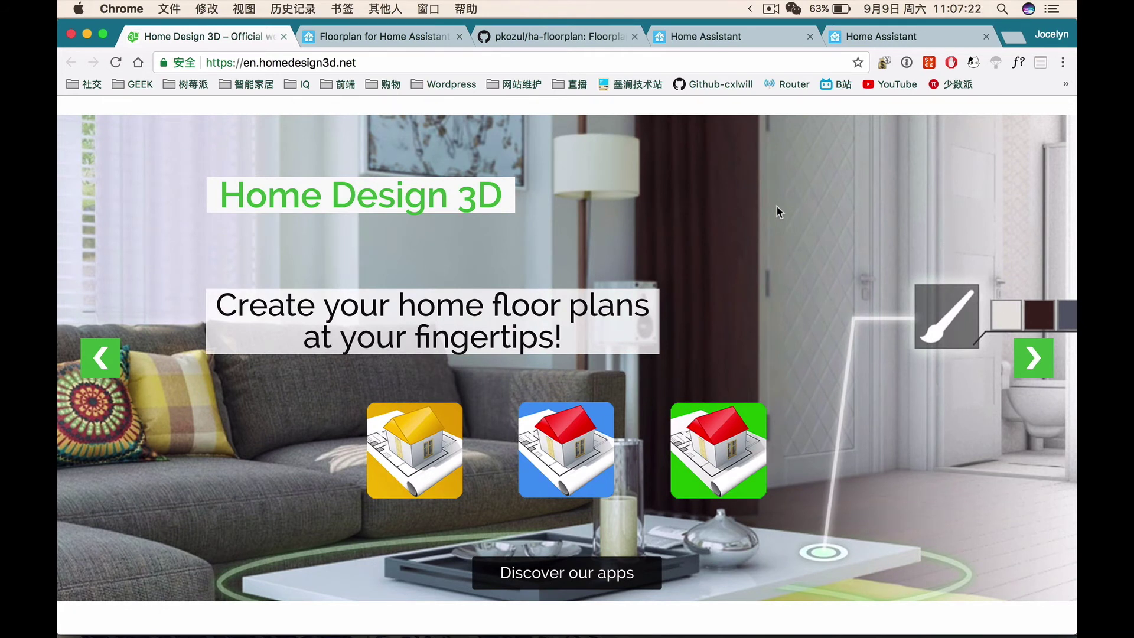
{"action": "scroll", "coordinate": [777, 207], "scroll_direction": "down", "scroll_amount": 10}
{"action": "scroll", "coordinate": [778, 210], "scroll_direction": "up", "scroll_amount": 2}
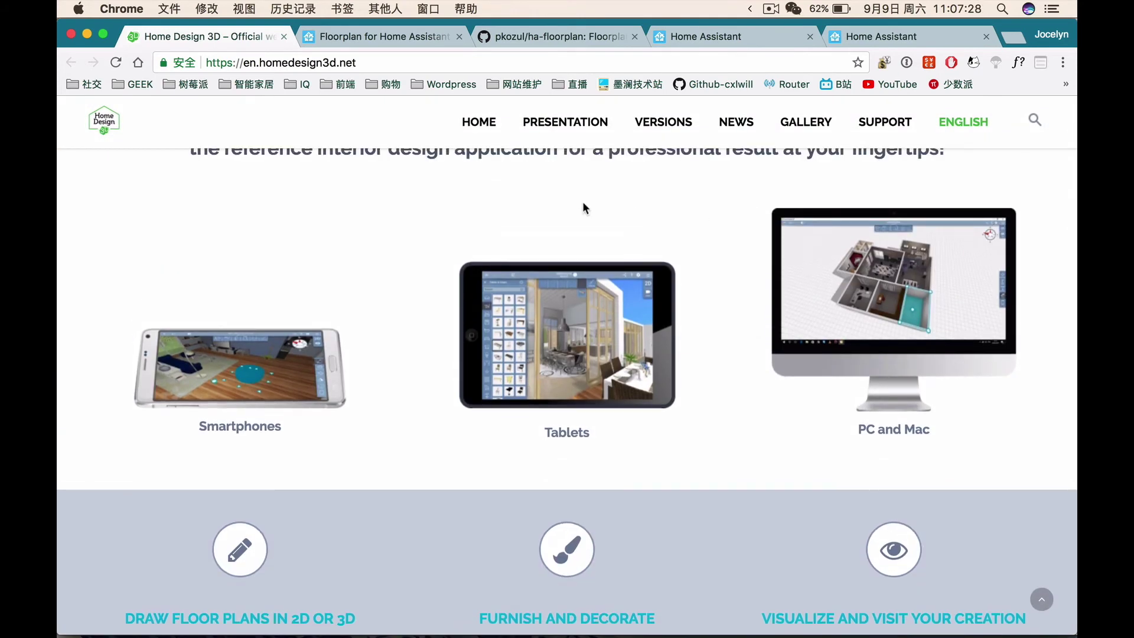
{"action": "scroll", "coordinate": [583, 208], "scroll_direction": "up", "scroll_amount": 1}
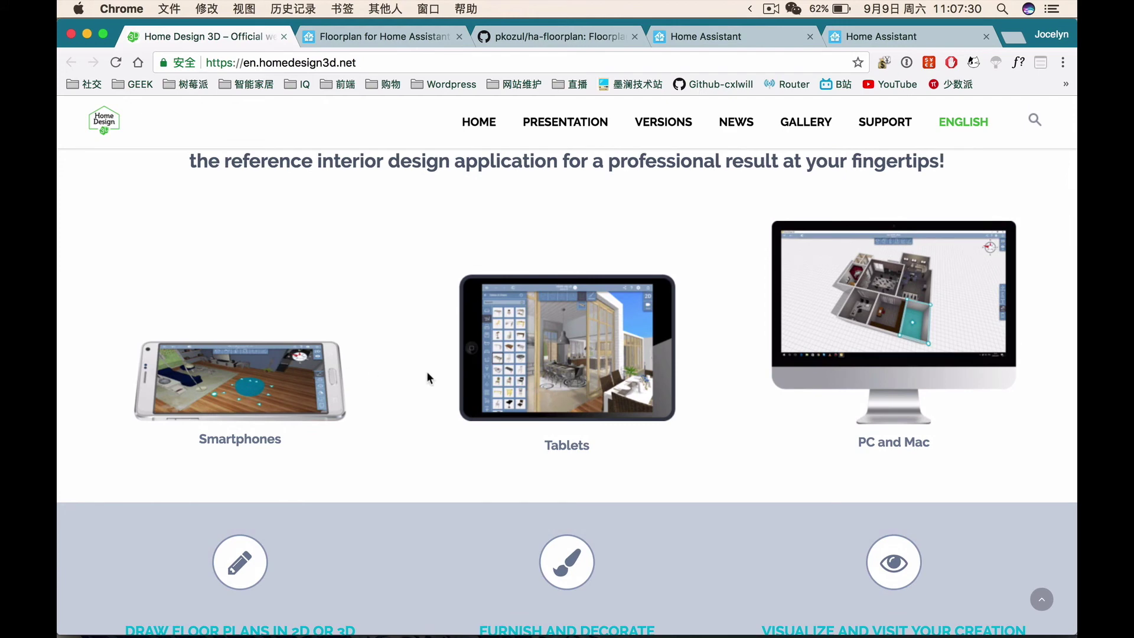
{"action": "scroll", "coordinate": [428, 373], "scroll_direction": "down", "scroll_amount": 6}
{"action": "scroll", "coordinate": [429, 369], "scroll_direction": "up", "scroll_amount": 7}
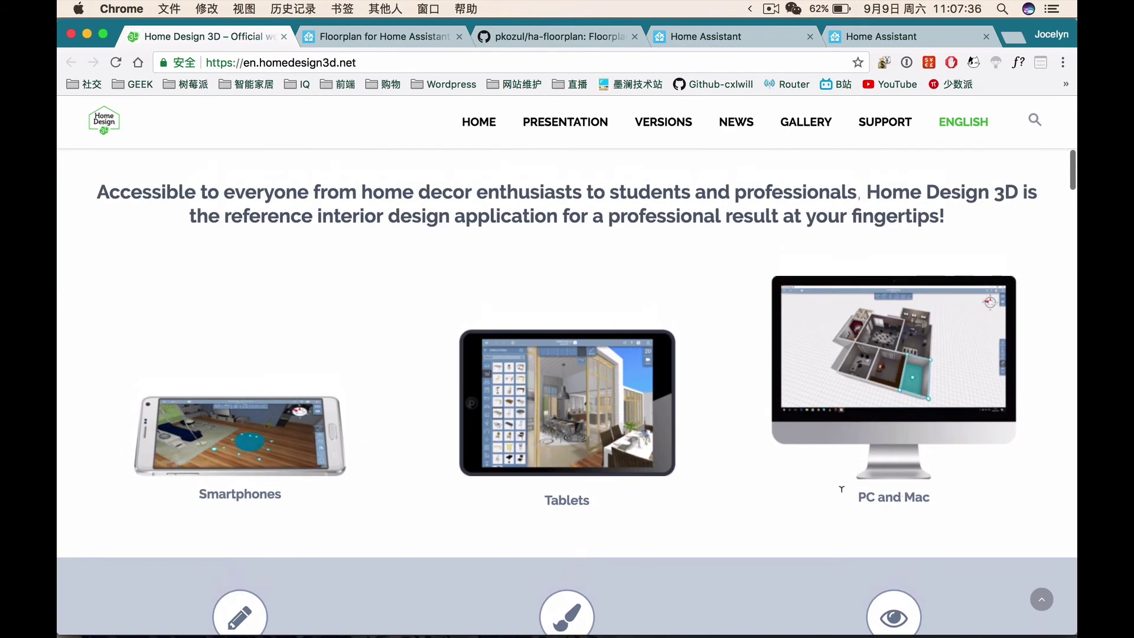
{"action": "scroll", "coordinate": [754, 478], "scroll_direction": "up", "scroll_amount": 10}
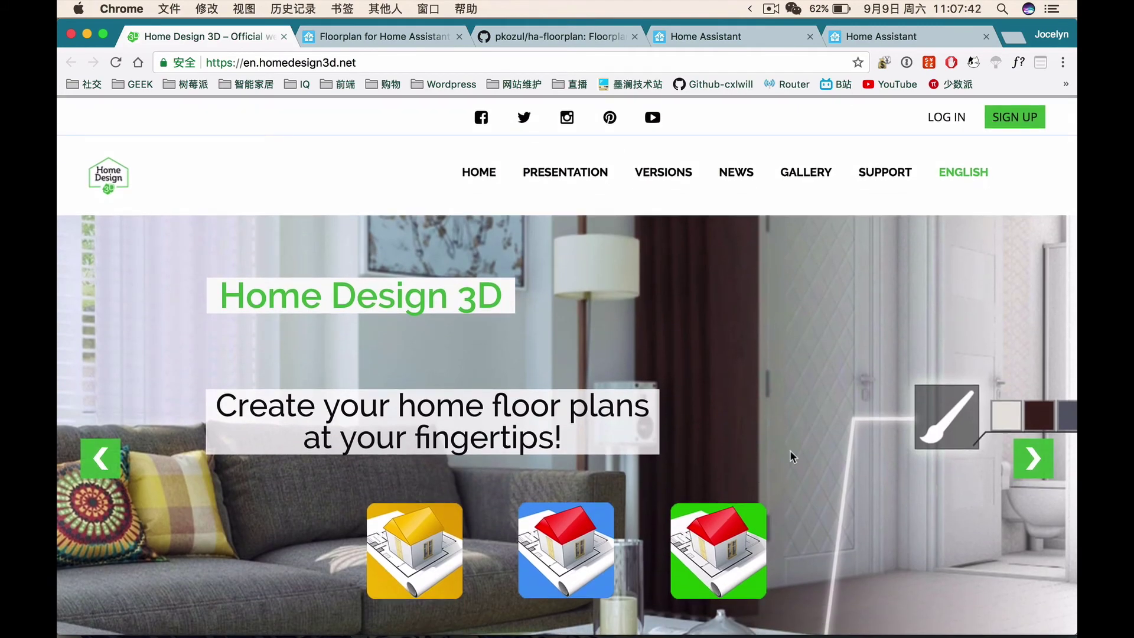
{"action": "scroll", "coordinate": [793, 451], "scroll_direction": "down", "scroll_amount": 12}
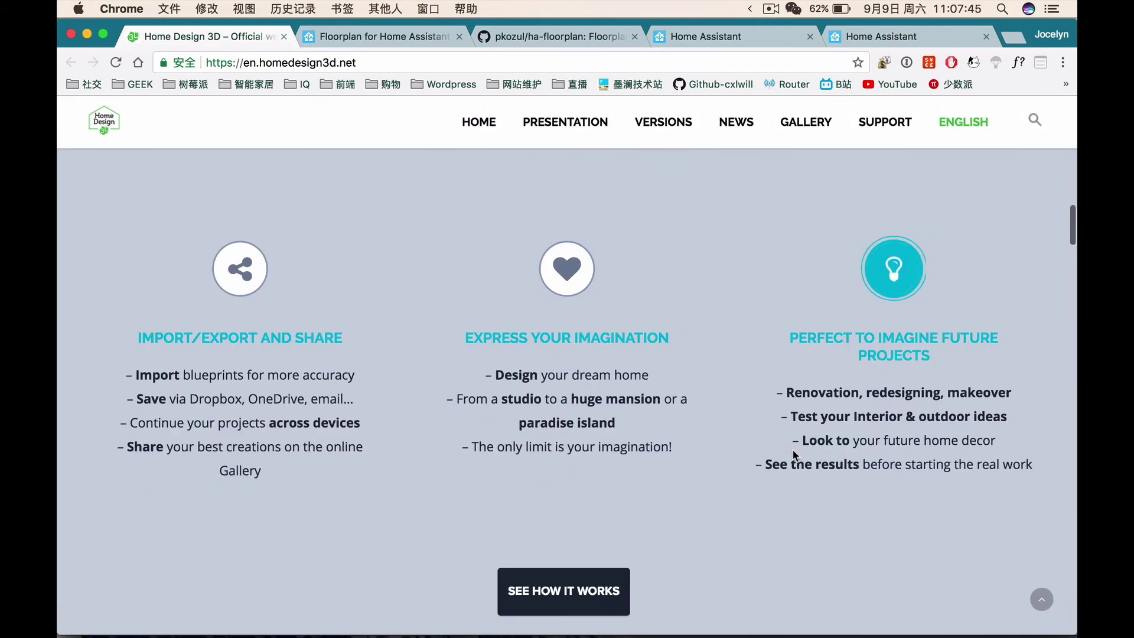
- Switch to Home Design 3D and inspect the furniture along the north wall of the New York Studio plan, including the corner kitchen
{"action": "left_click", "coordinate": [889, 616]}
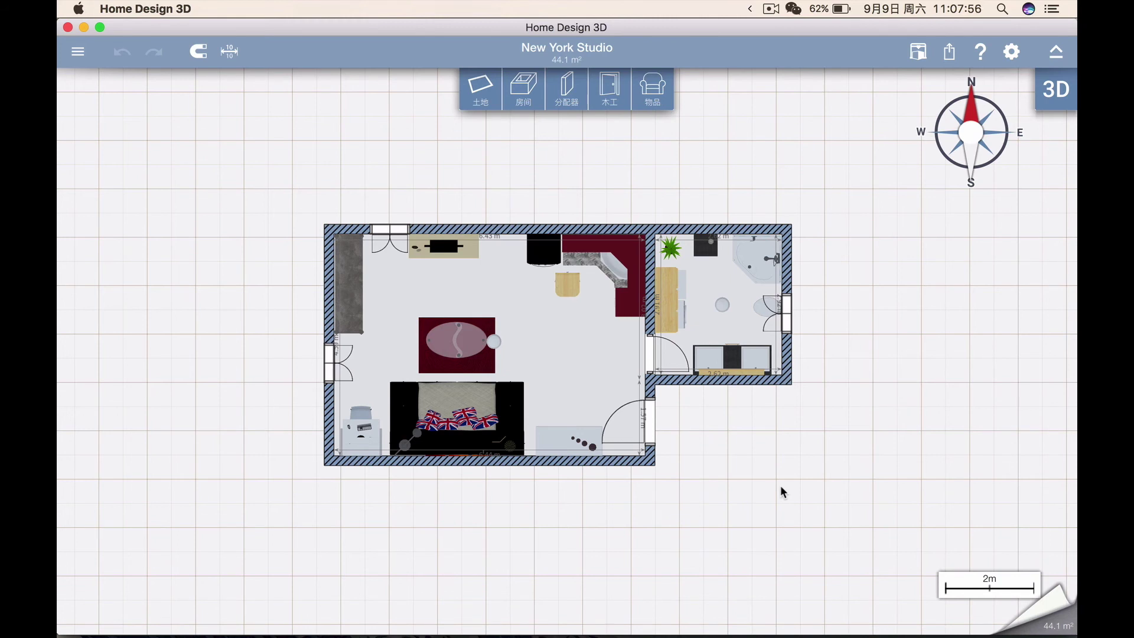
{"action": "left_click", "coordinate": [543, 251]}
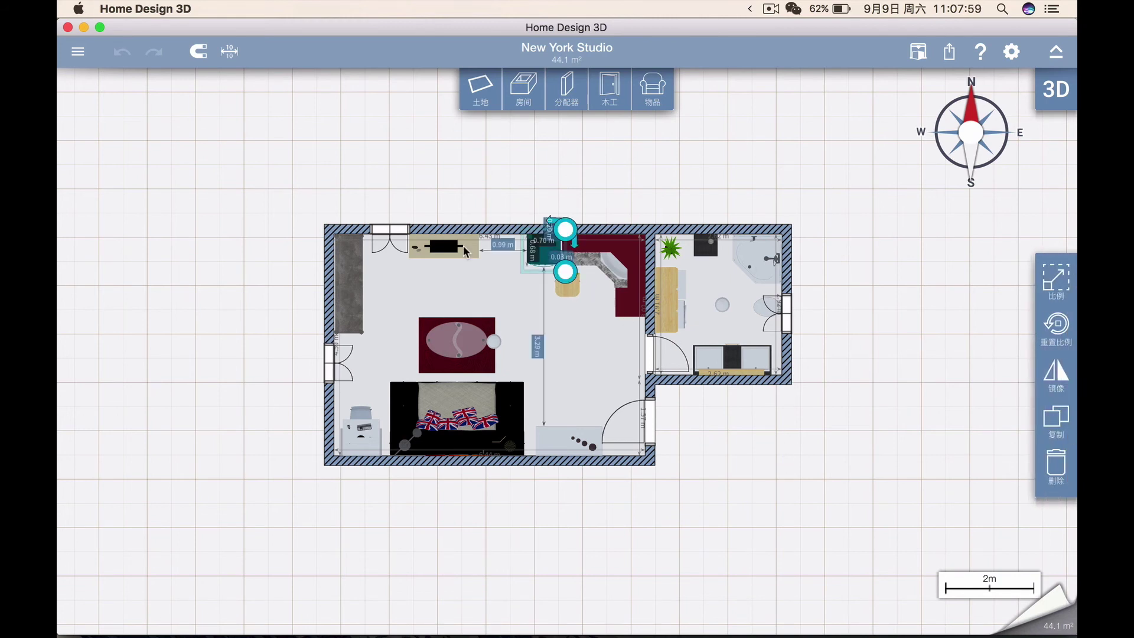
{"action": "left_click", "coordinate": [458, 251]}
{"action": "left_click", "coordinate": [617, 271]}
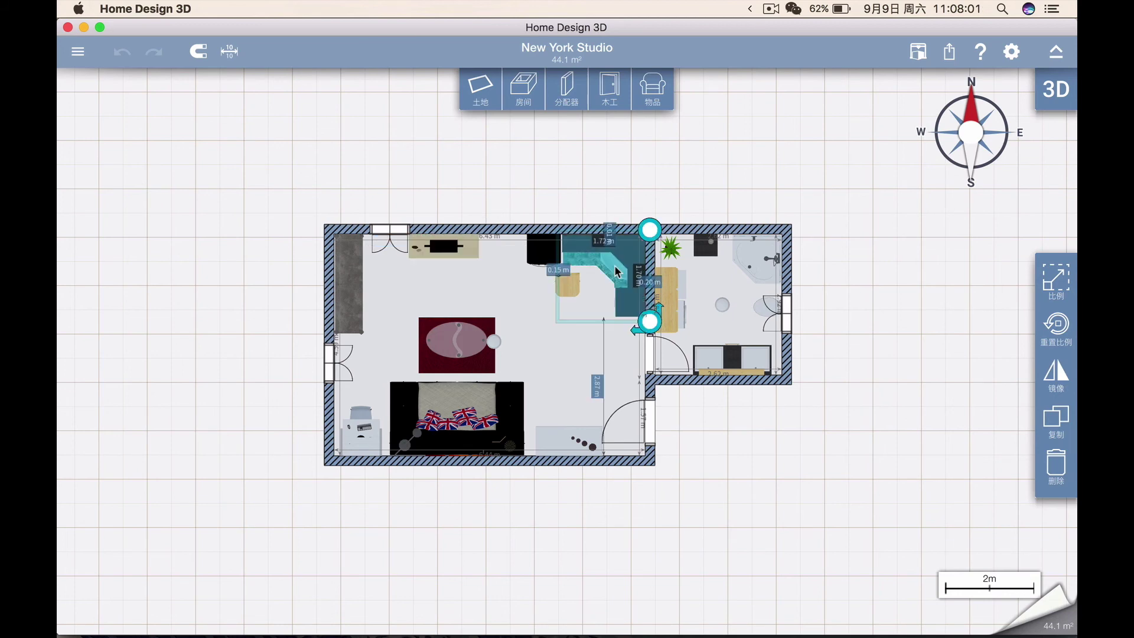
- Draw a rectangular room about 4.1 m wide to the east of the existing studio plan
{"action": "left_click", "coordinate": [466, 160]}
{"action": "scroll", "coordinate": [853, 179], "scroll_direction": "down", "scroll_amount": 3}
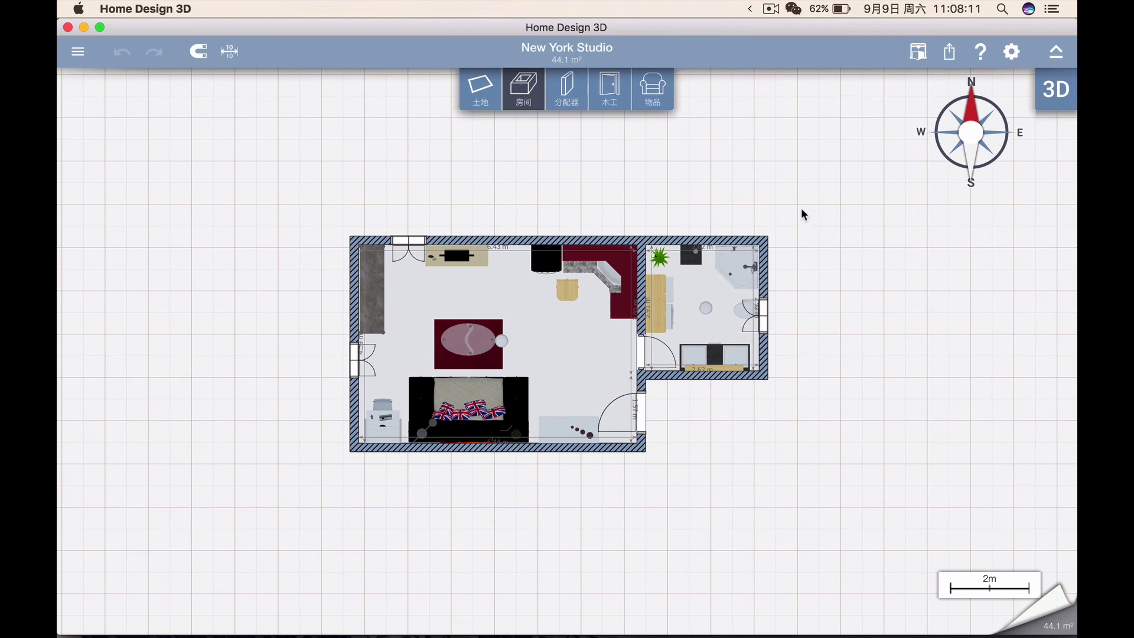
{"action": "left_click_drag", "start_coordinate": [820, 232], "coordinate": [1001, 447]}
- Place a cabinet unit with a cooktop from the kitchen (廚房) objects in the upper part of the new room
{"action": "left_click", "coordinate": [648, 92]}
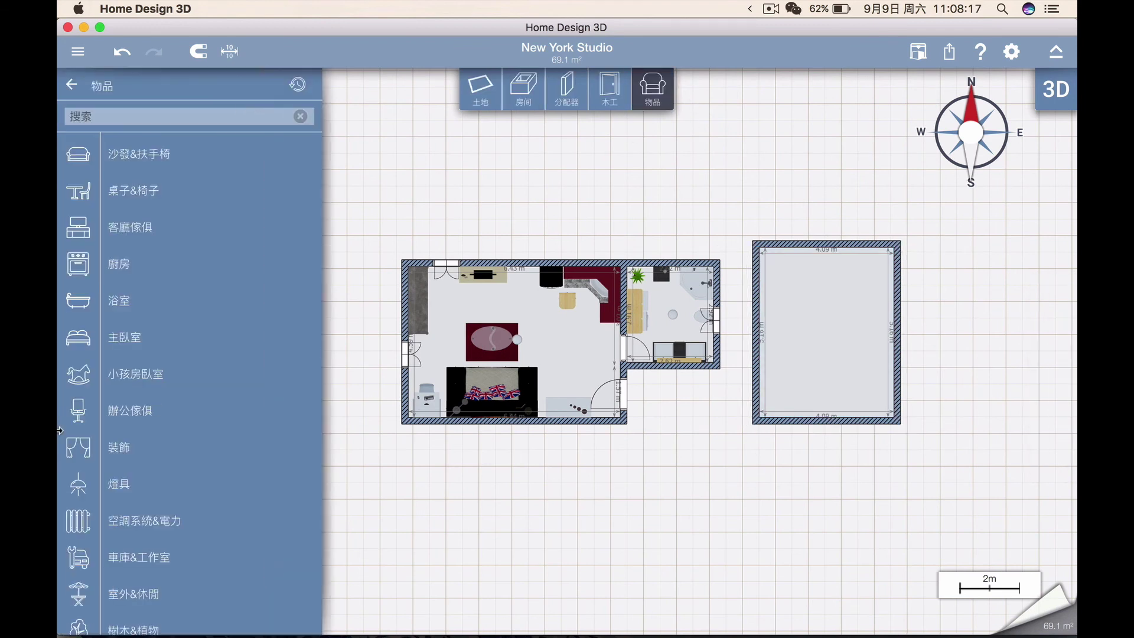
{"action": "left_click", "coordinate": [127, 264]}
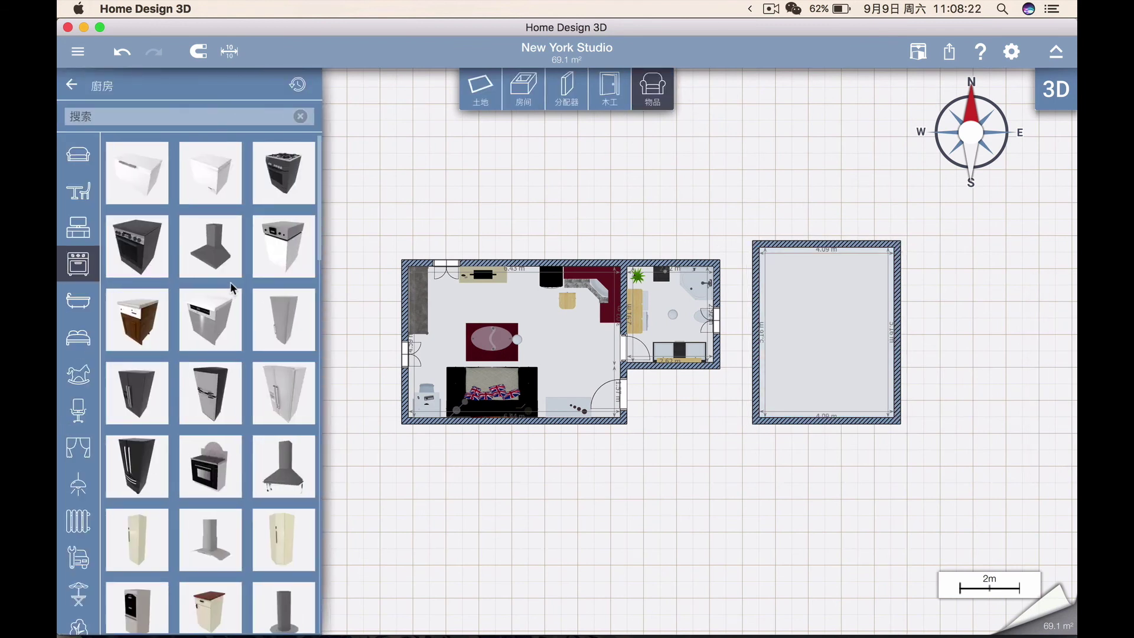
{"action": "scroll", "coordinate": [253, 415], "scroll_direction": "down", "scroll_amount": 7}
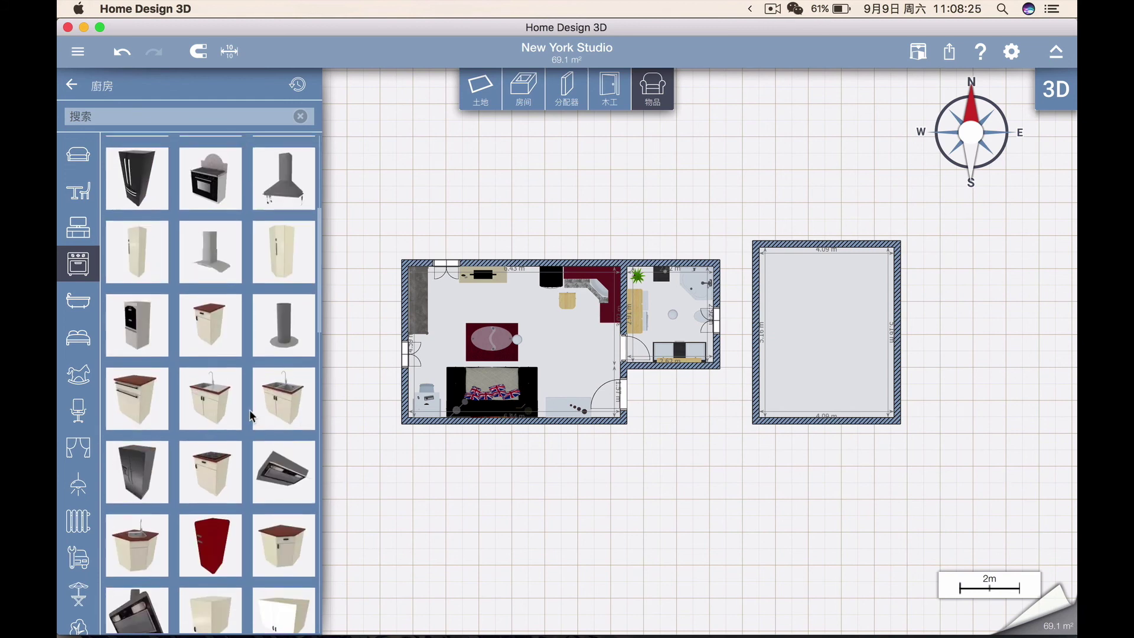
{"action": "left_click_drag", "start_coordinate": [215, 329], "coordinate": [838, 310]}
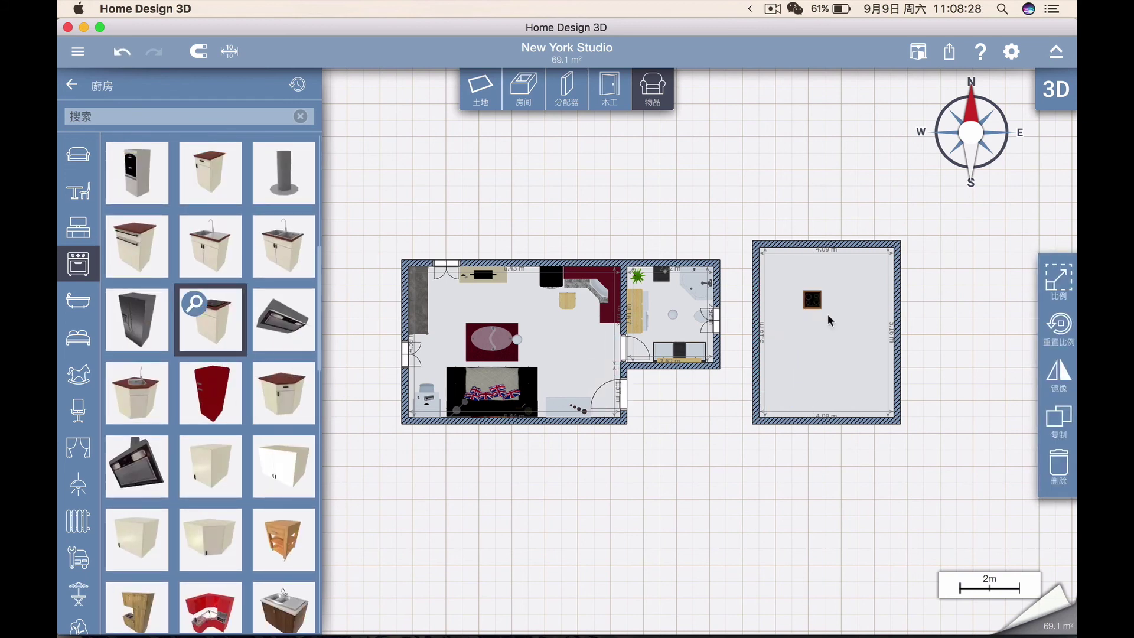
- Place a double bed from the master bedroom (主臥室) objects in the lower part of the new room and close the object library
{"action": "left_click", "coordinate": [78, 338]}
{"action": "left_click_drag", "start_coordinate": [203, 337], "coordinate": [884, 400]}
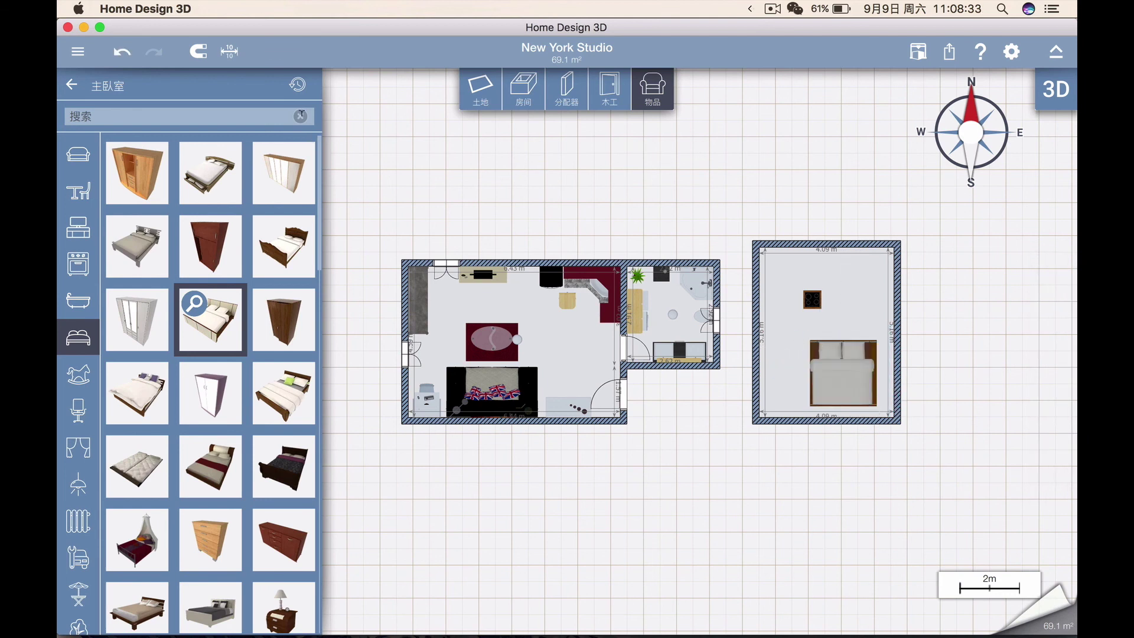
{"action": "left_click", "coordinate": [408, 153]}
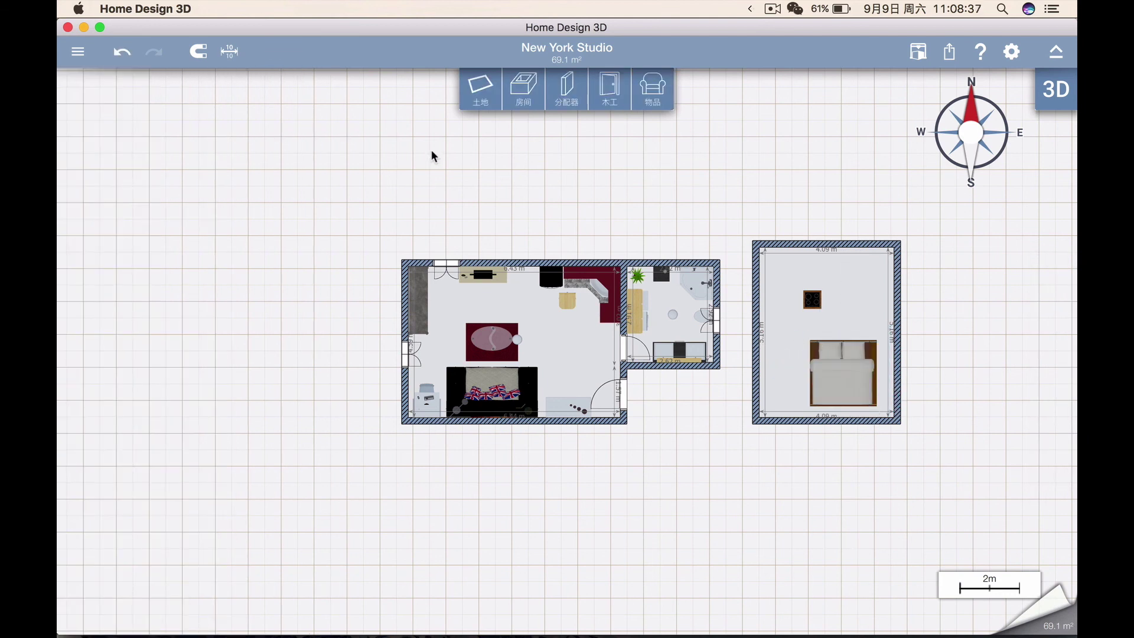
- Show the plan in 3D and examine the furnished rooms from above at different zoom levels
{"action": "left_click", "coordinate": [1055, 104]}
{"action": "mouse_move", "coordinate": [885, 281]}
{"action": "left_mouse_down"}
{"action": "mouse_move", "coordinate": [885, 229]}
{"action": "mouse_move", "coordinate": [888, 285]}
{"action": "left_mouse_up"}
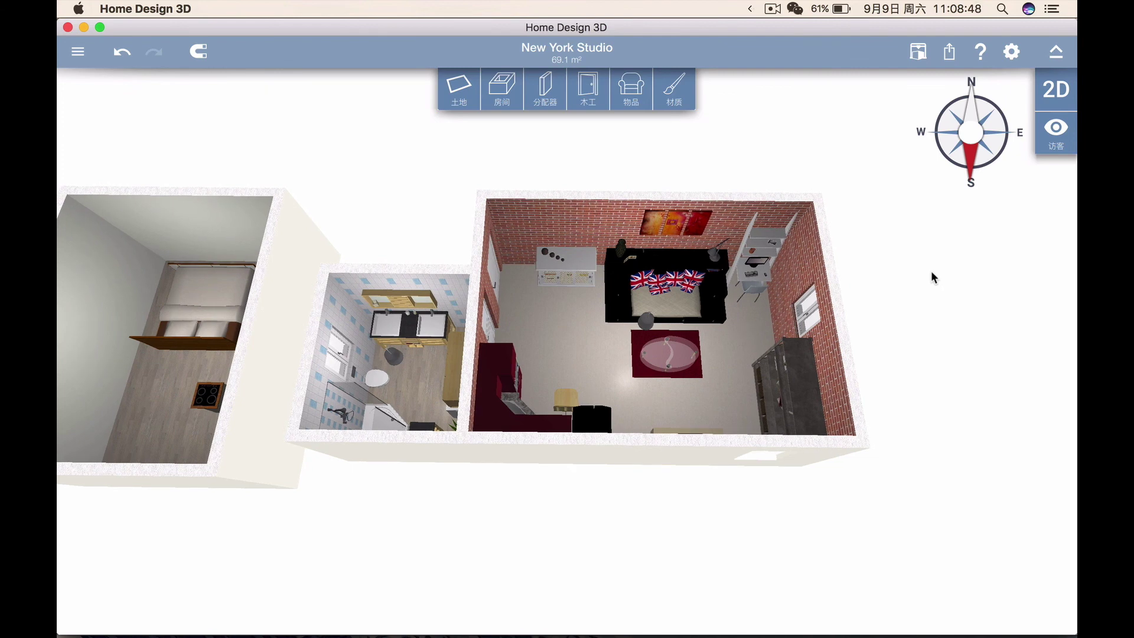
{"action": "scroll", "coordinate": [931, 270], "scroll_direction": "up", "scroll_amount": 2}
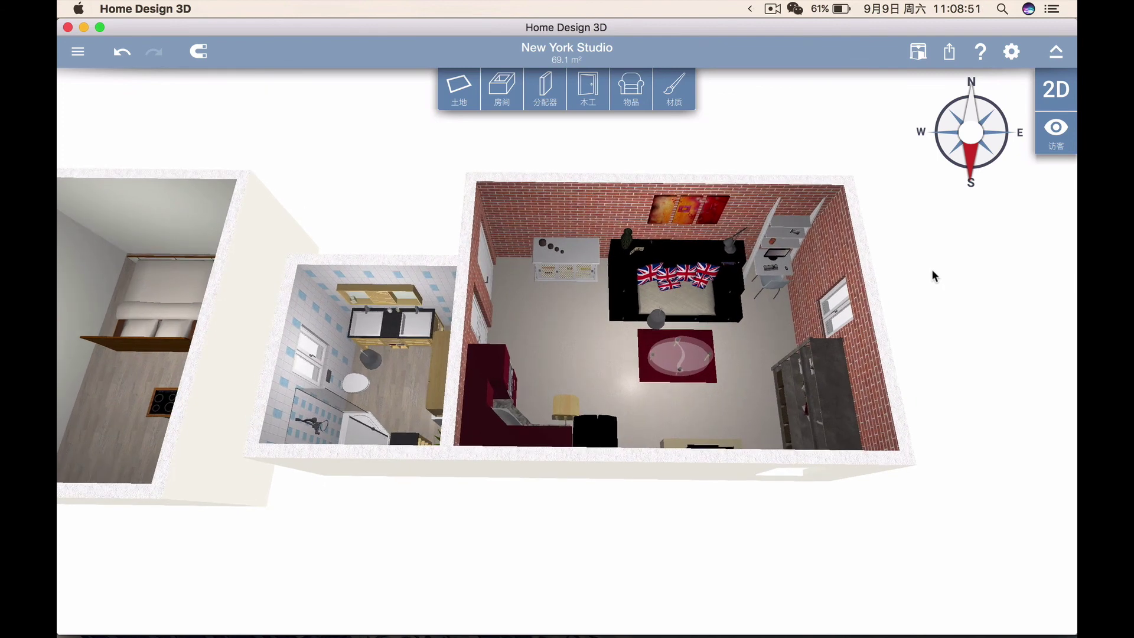
{"action": "scroll", "coordinate": [934, 267], "scroll_direction": "down", "scroll_amount": 3}
{"action": "scroll", "coordinate": [934, 267], "scroll_direction": "up", "scroll_amount": 3}
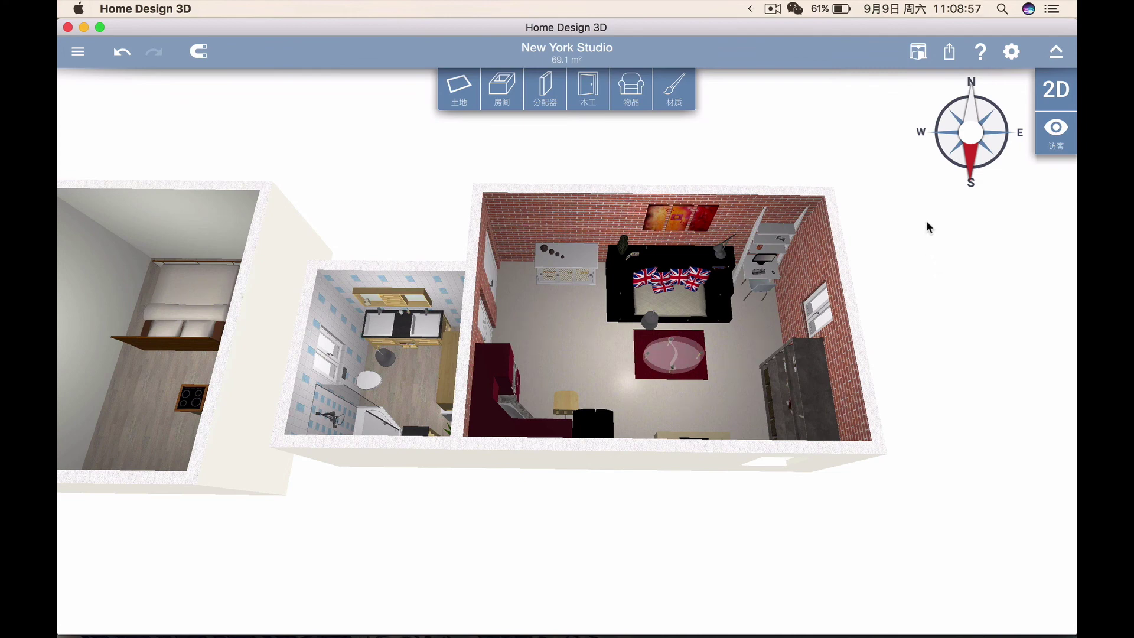
{"action": "scroll", "coordinate": [927, 222], "scroll_direction": "up", "scroll_amount": 2}
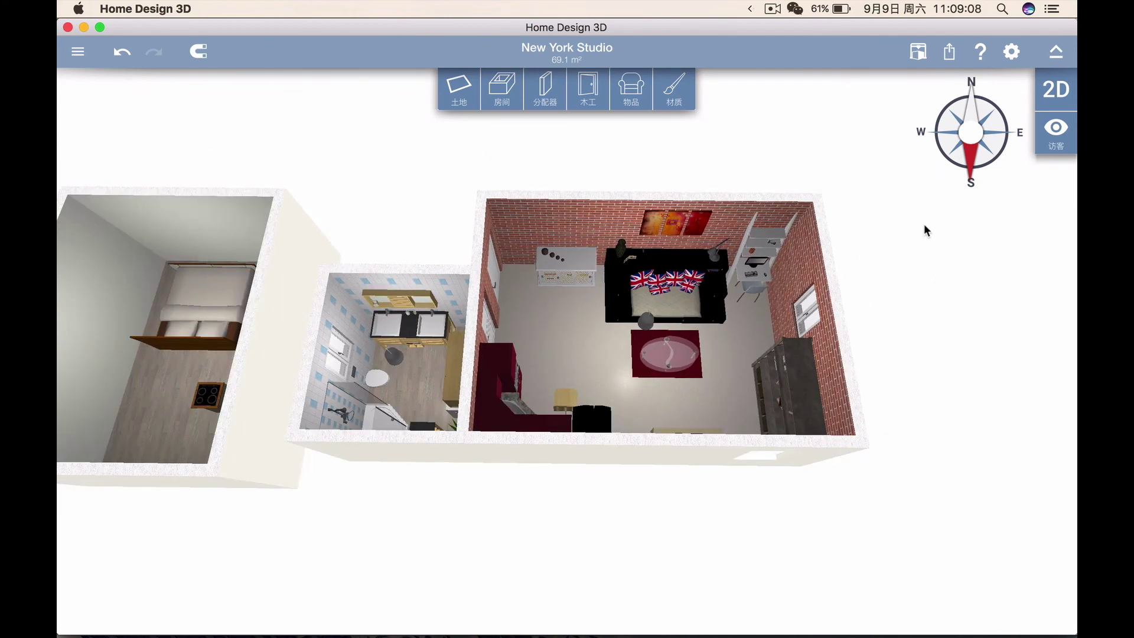